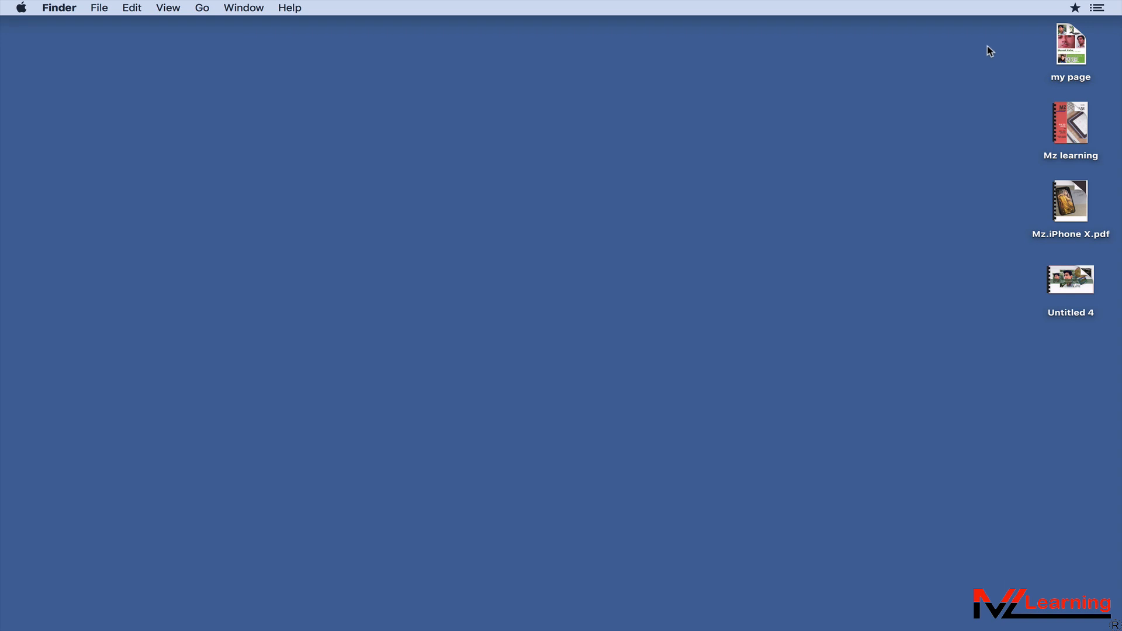
# - Open all four desktop PDFs, my page, Mz learning, Mz.iPhone X and Untitled 4, together in Acrobat Pro DC
pyautogui.moveTo(988, 45); pyautogui.dragTo(1117, 290)
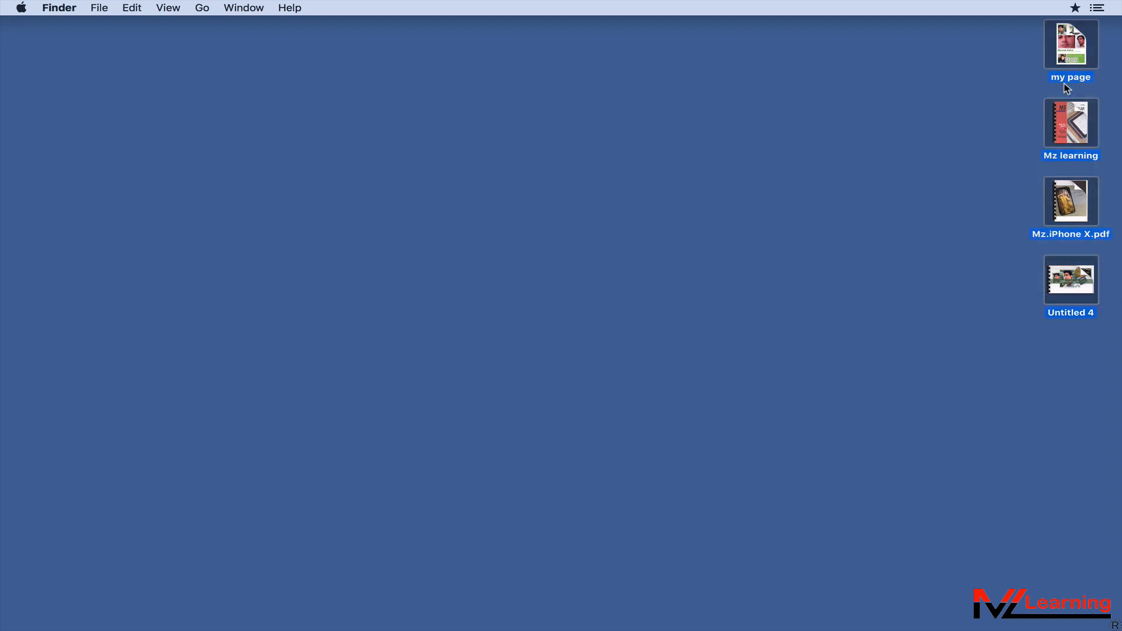
pyautogui.doubleClick(1062, 42)
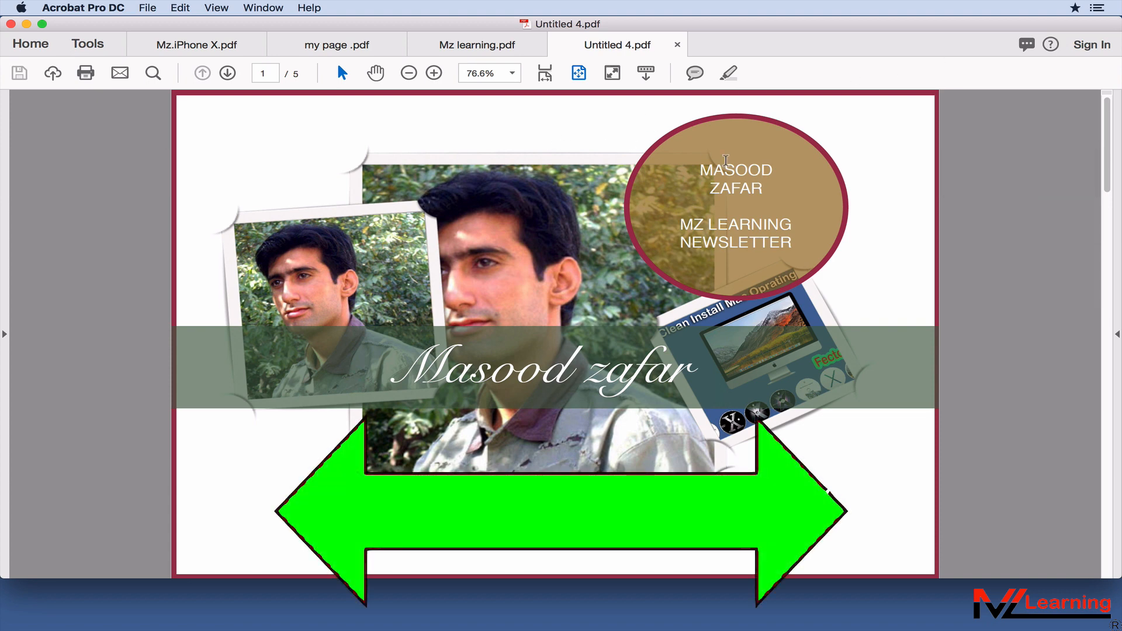
# - View the open documents my page .pdf and Mz.iPhone X.pdf, and bring Mz learning.pdf back to the front
pyautogui.click(468, 50)
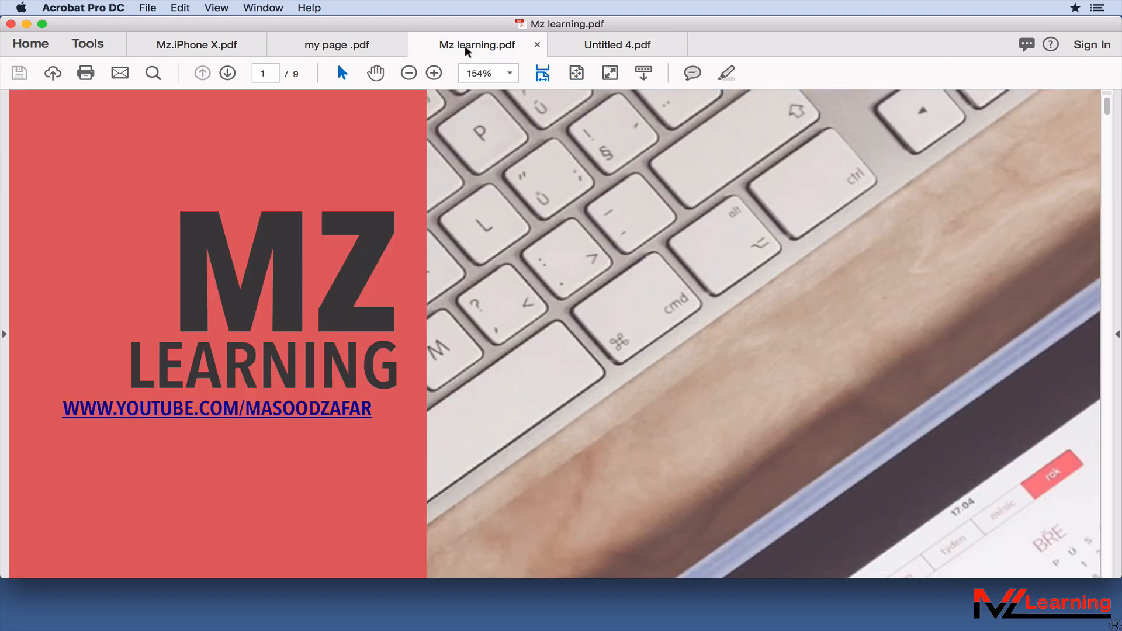
pyautogui.click(323, 45)
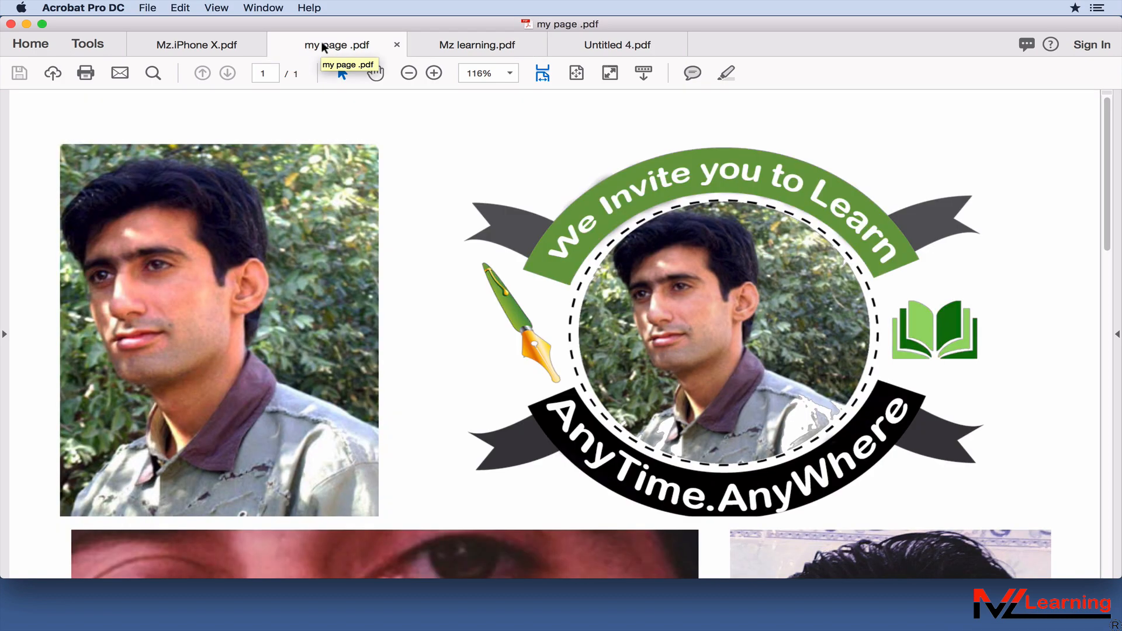
pyautogui.click(203, 45)
pyautogui.click(457, 50)
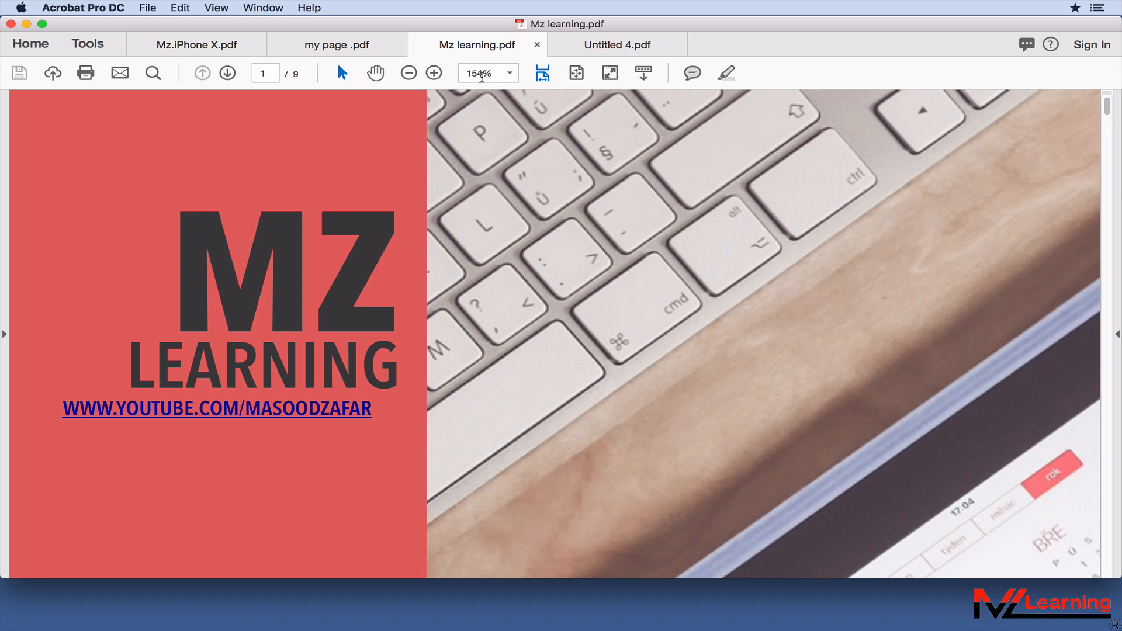
# - Zoom the cover page of Mz learning.pdf in to 300% and back out to 154%
pyautogui.click(434, 74)
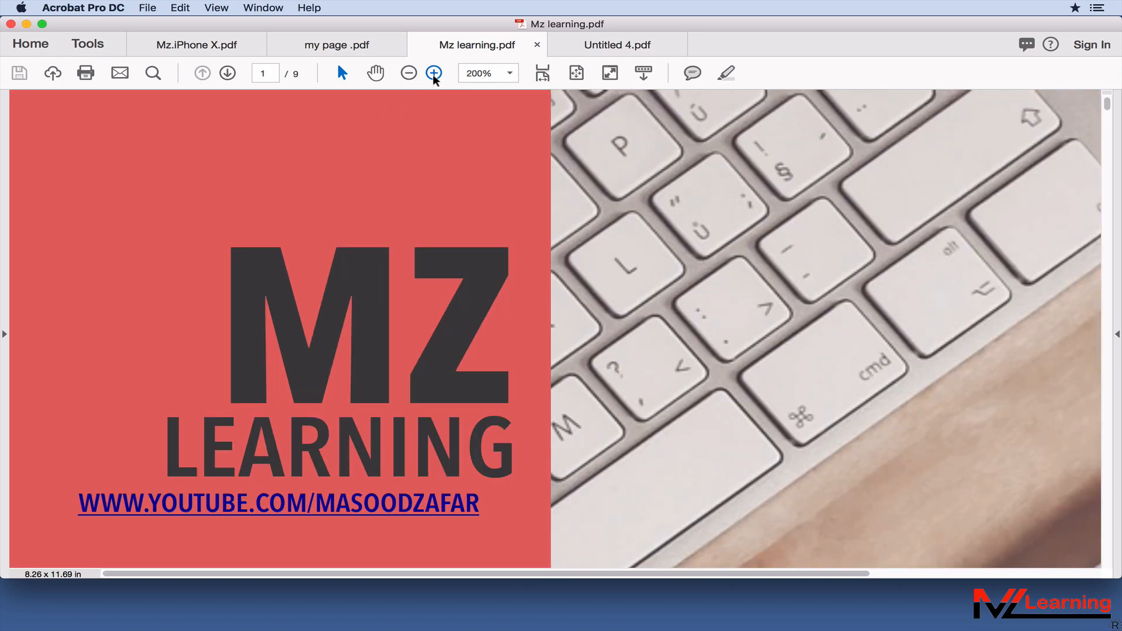
pyautogui.click(434, 73)
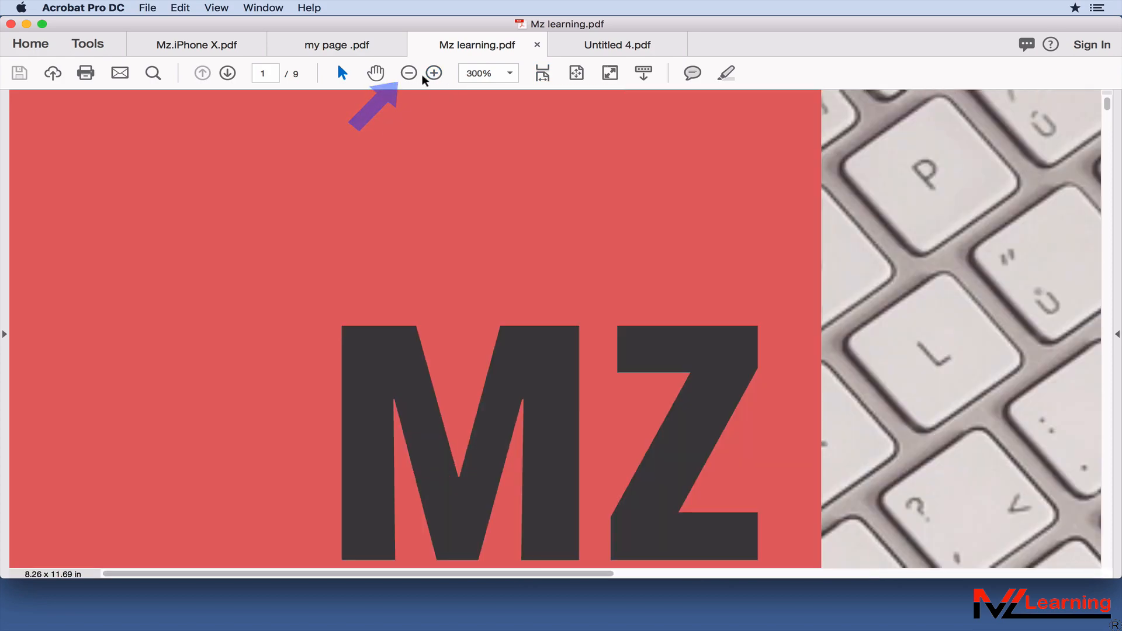
pyautogui.click(411, 75)
pyautogui.click(411, 75)
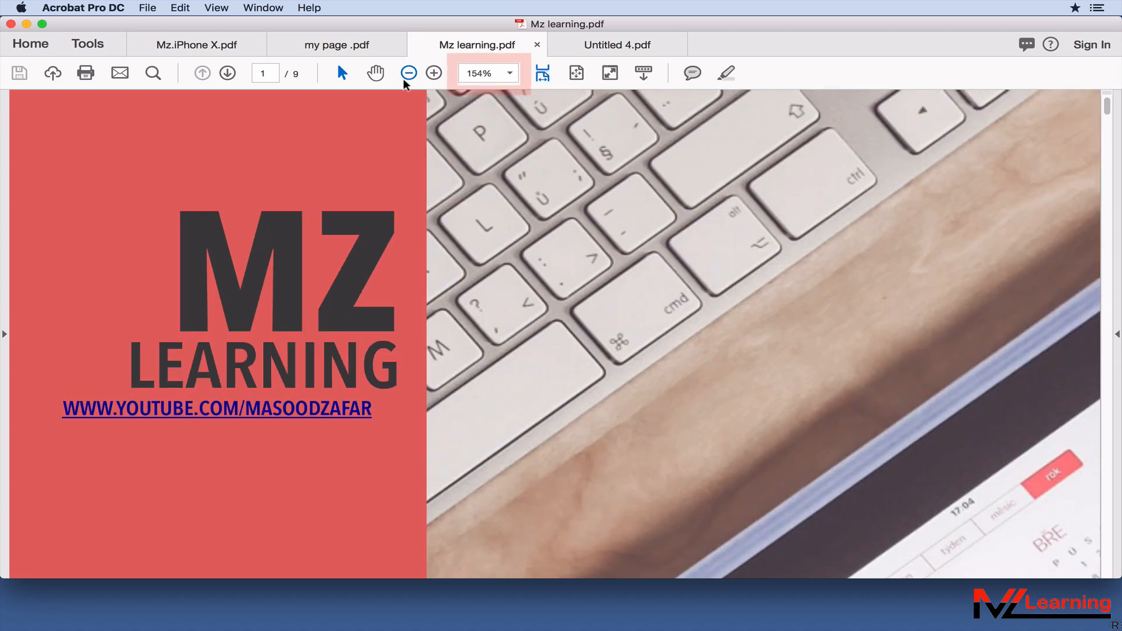
# - Apply the 100% zoom preset to the cover page and fit the page to the window width again
pyautogui.click(510, 75)
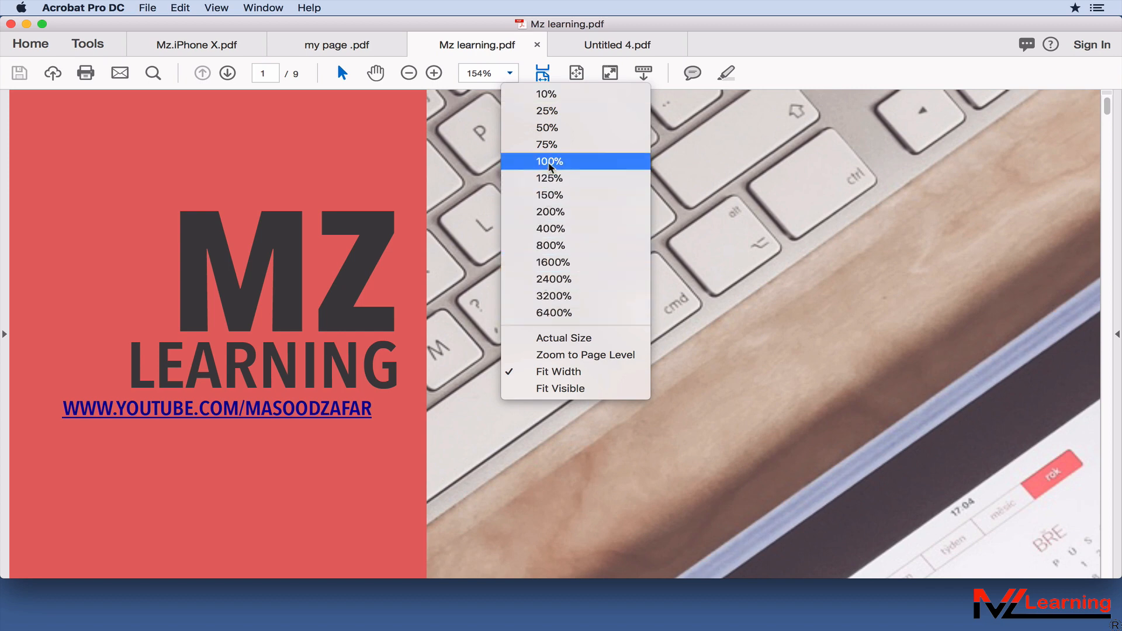
pyautogui.click(550, 164)
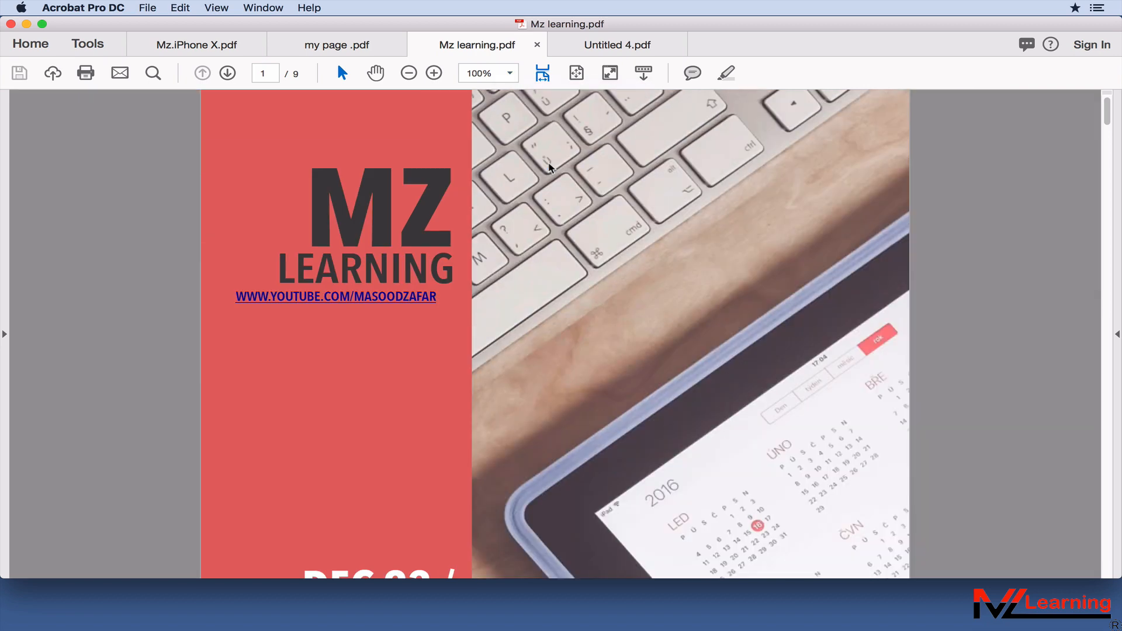
pyautogui.click(543, 76)
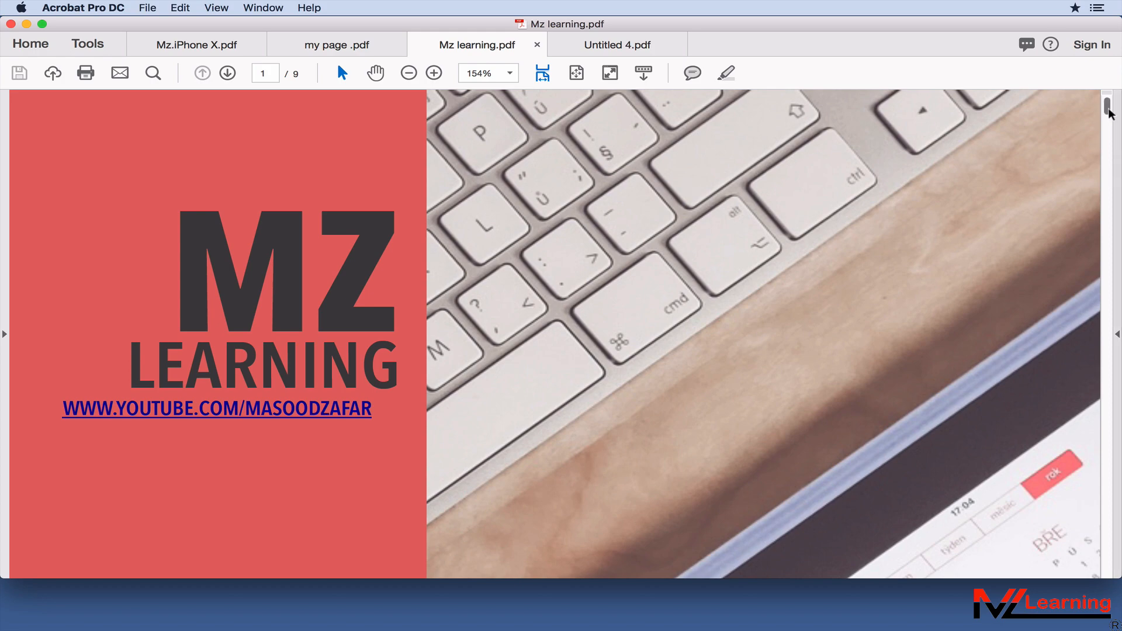
# - Fit the whole of page 2 in the window and view it in Read Mode before returning to the normal view
pyautogui.moveTo(1108, 108); pyautogui.dragTo(1107, 169)
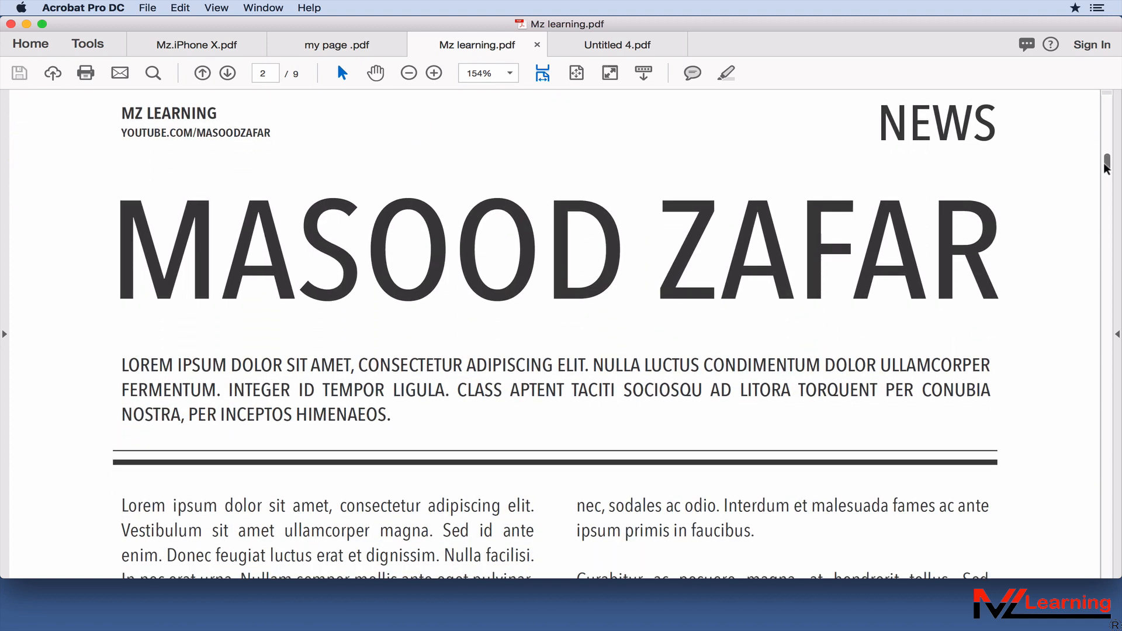
pyautogui.click(579, 82)
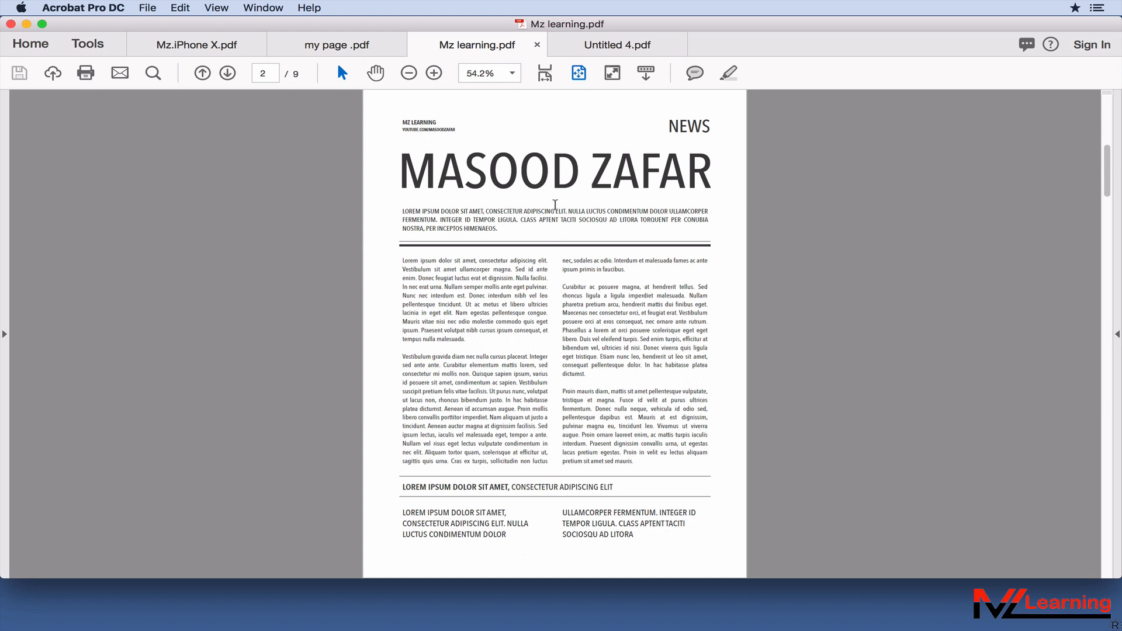
pyautogui.click(612, 78)
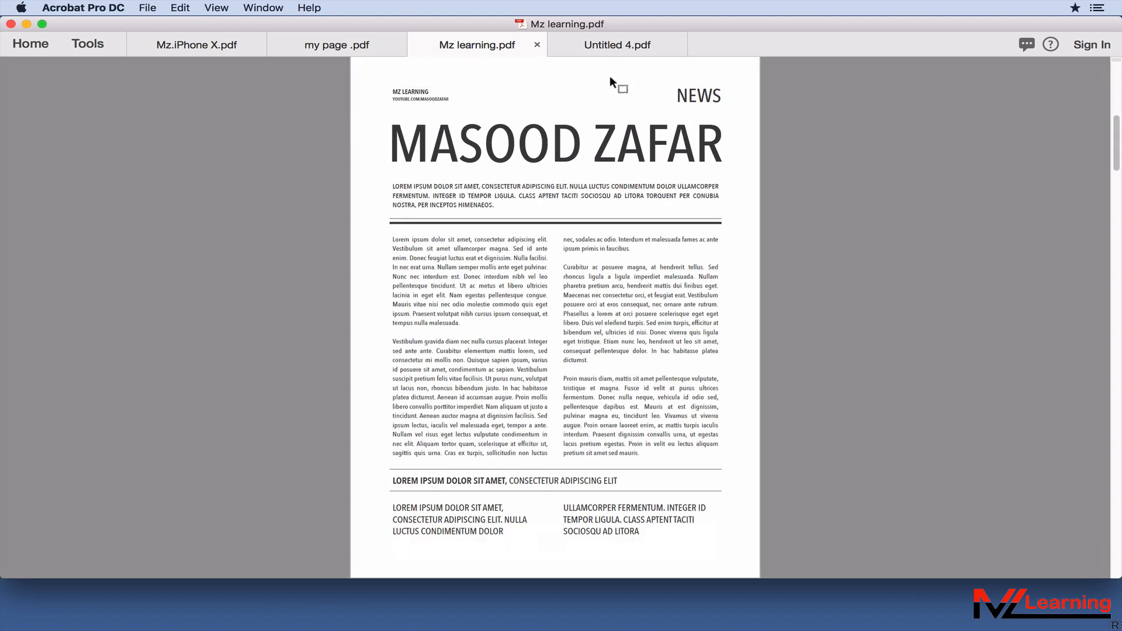
pyautogui.press('Escape')
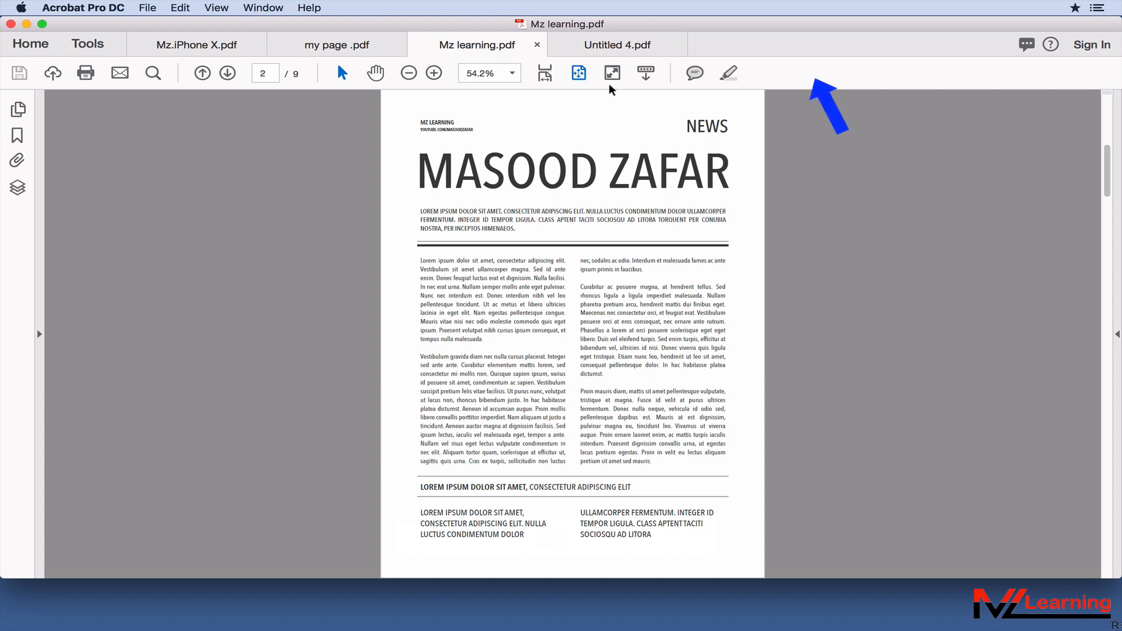
# - Undock the page controls into a floating toolbar and dock them back in the main toolbar
pyautogui.click(646, 75)
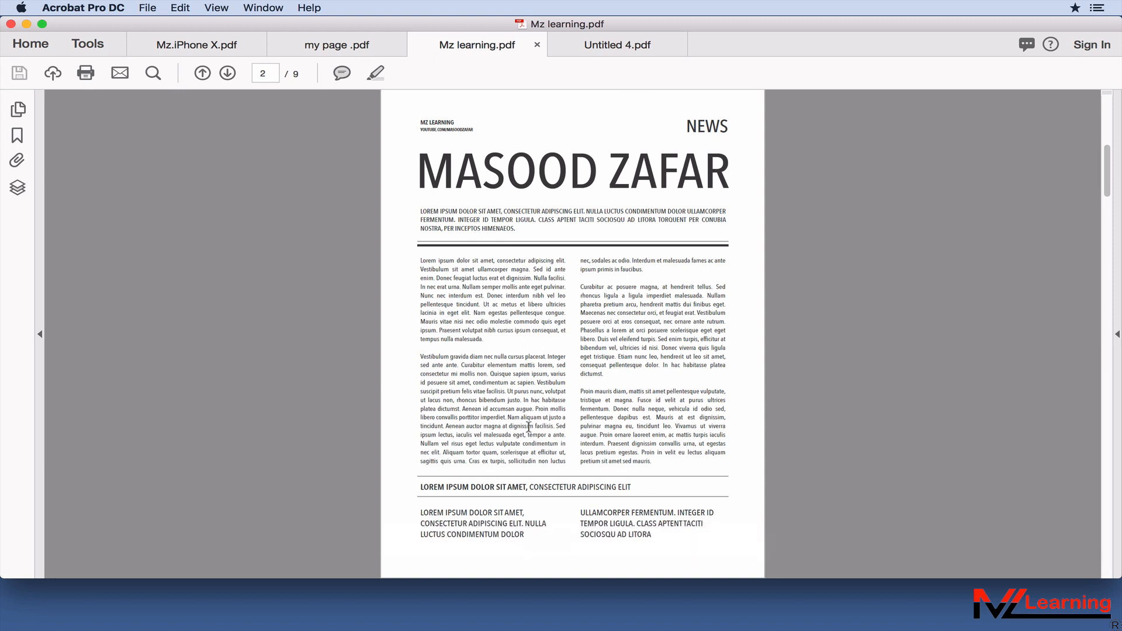
pyautogui.moveTo(534, 515)
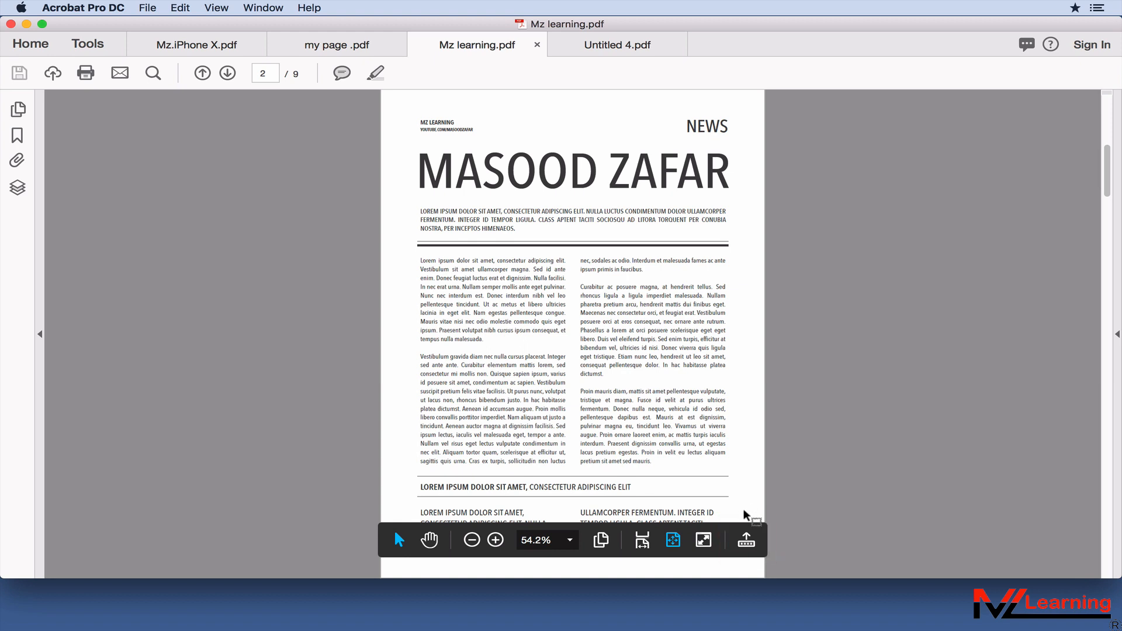
pyautogui.click(748, 539)
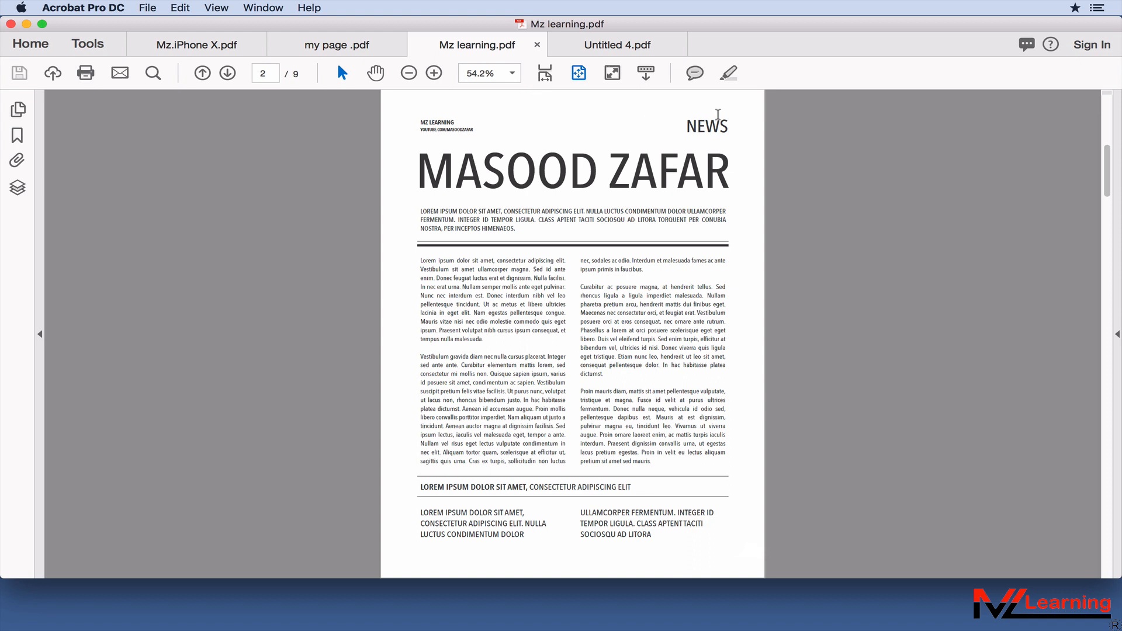
# - Add the Marquee Zoom tool from the Select & Zoom tools to the toolbar
pyautogui.rightClick(782, 74)
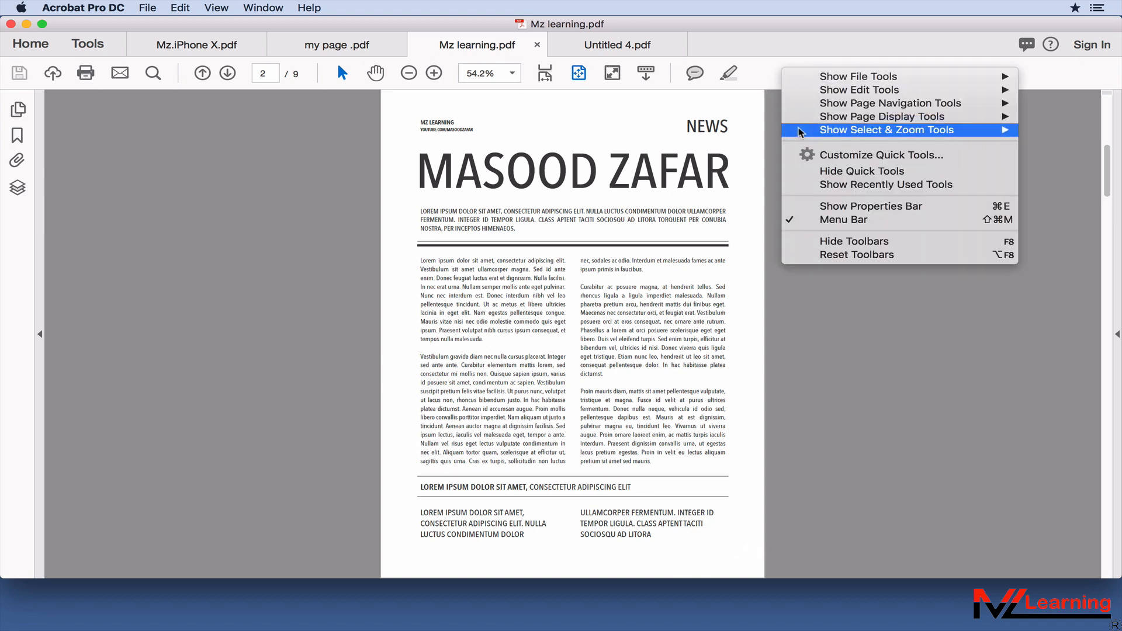
pyautogui.moveTo(818, 132)
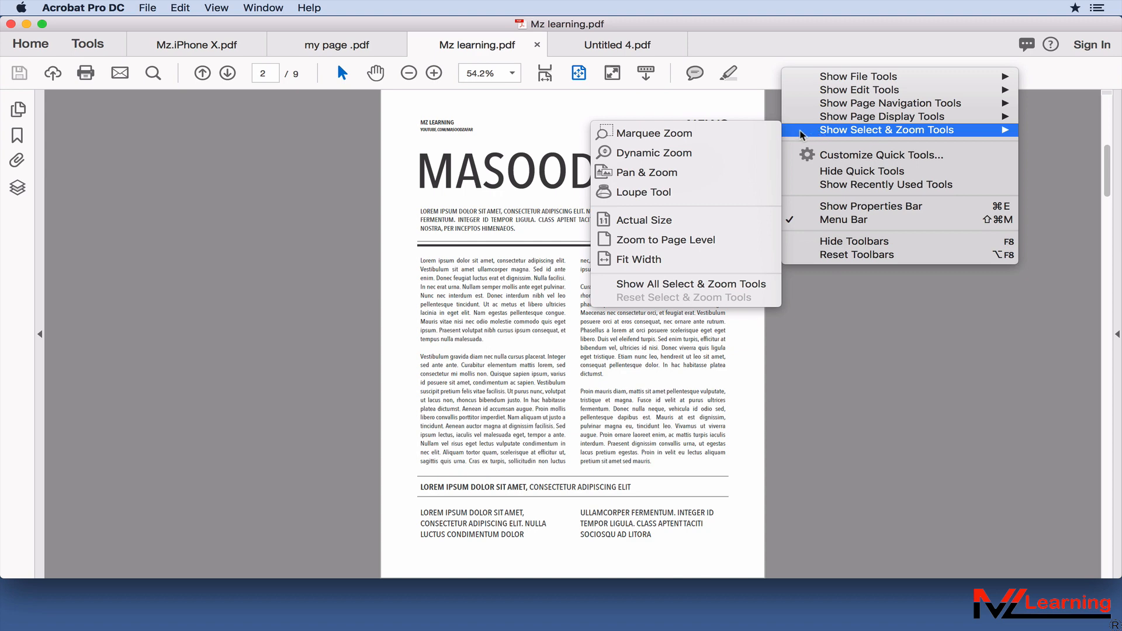
pyautogui.click(677, 138)
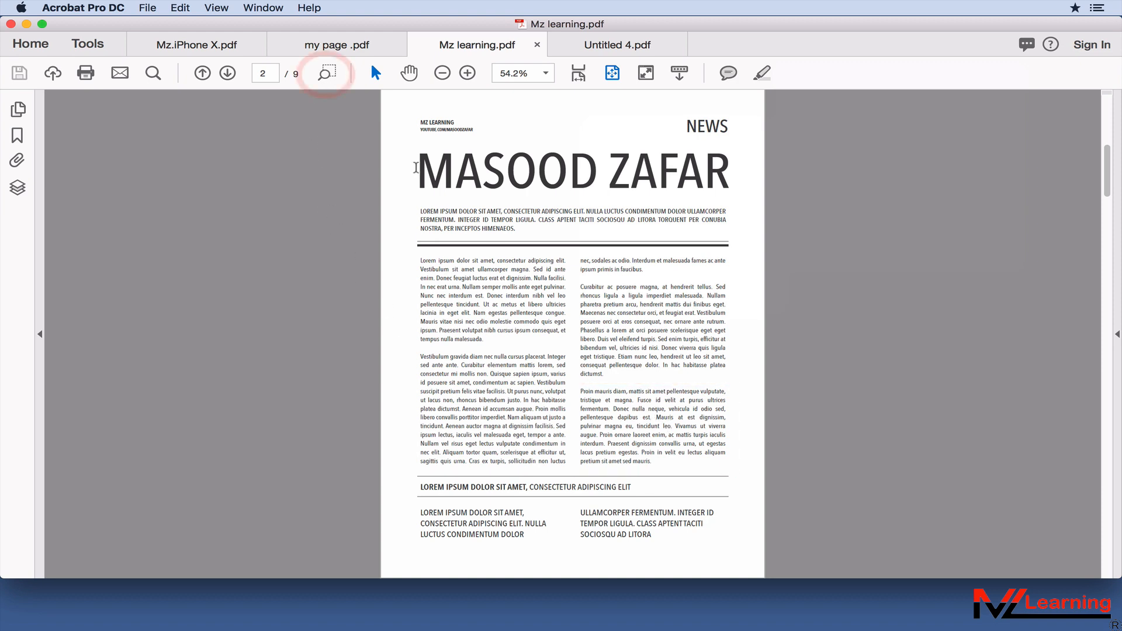
# - Magnify the "Proin mauris diam" paragraph on page 2 with Marquee Zoom and zoom back out to 100%
pyautogui.click(326, 72)
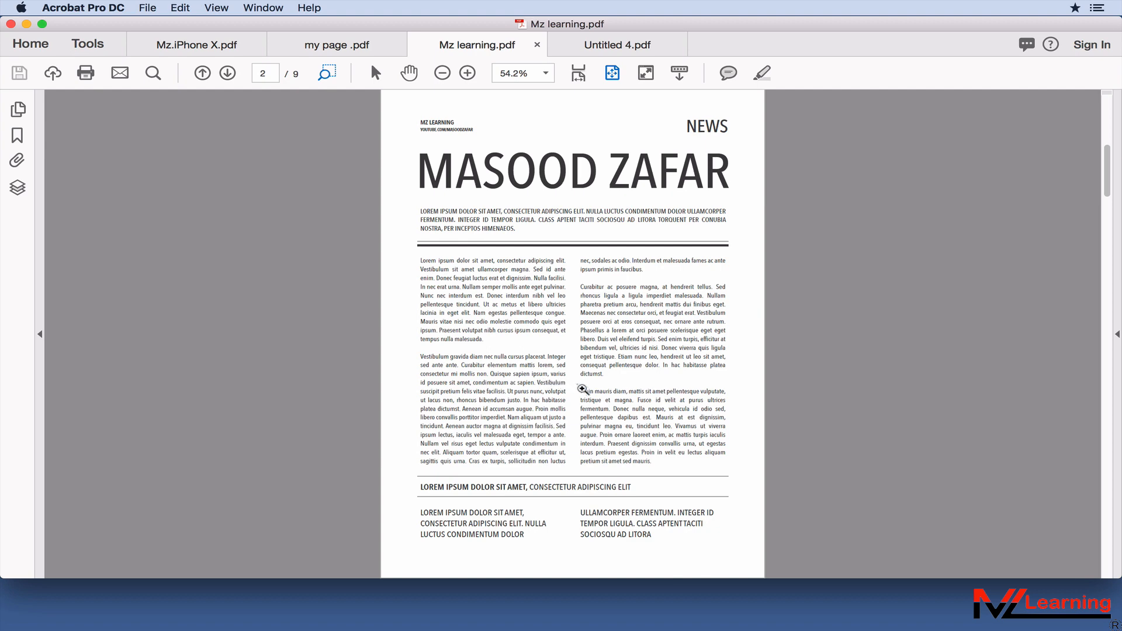
pyautogui.moveTo(583, 388); pyautogui.dragTo(734, 470)
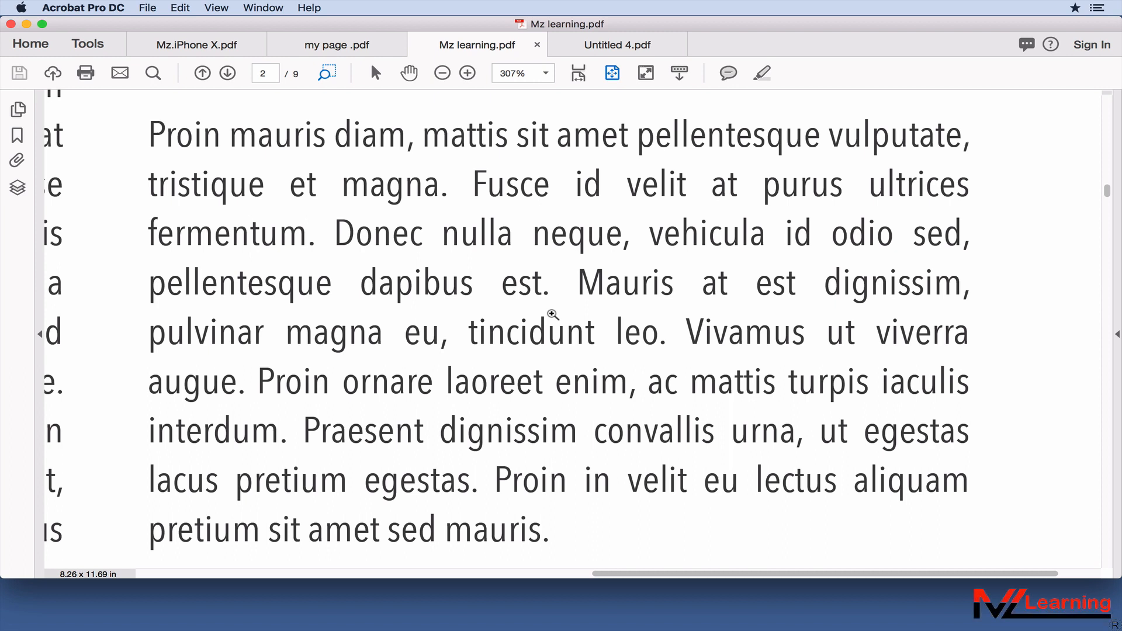
pyautogui.keyDown('alt'); pyautogui.click(553, 315); pyautogui.keyUp('alt')
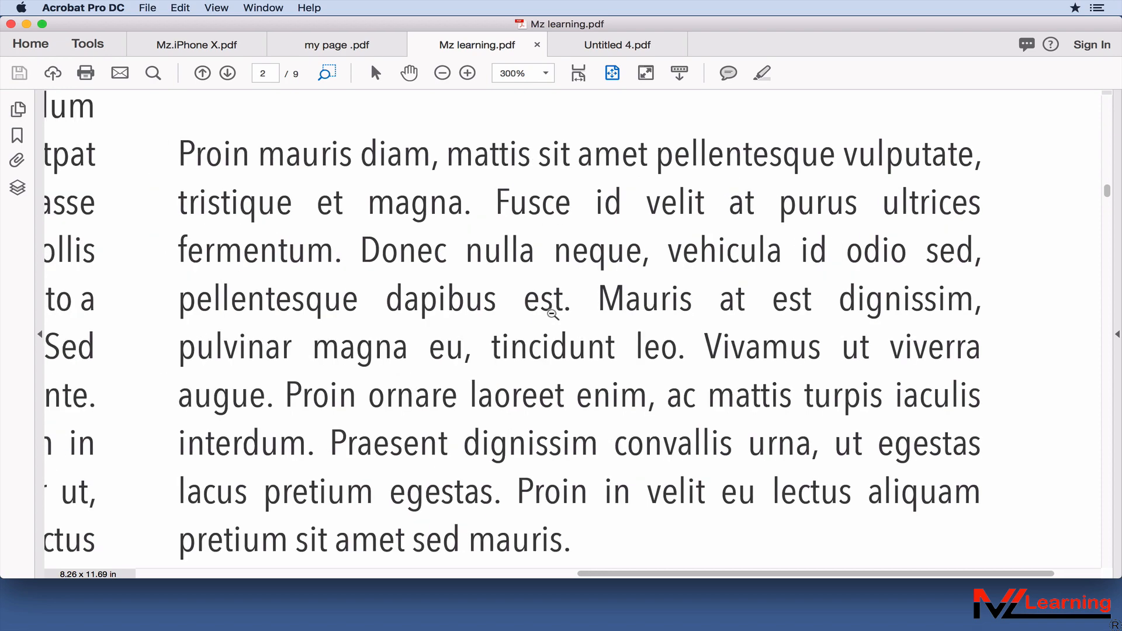
pyautogui.keyDown('alt'); pyautogui.click(552, 315); pyautogui.keyUp('alt')
pyautogui.keyDown('alt'); pyautogui.click(553, 315); pyautogui.keyUp('alt')
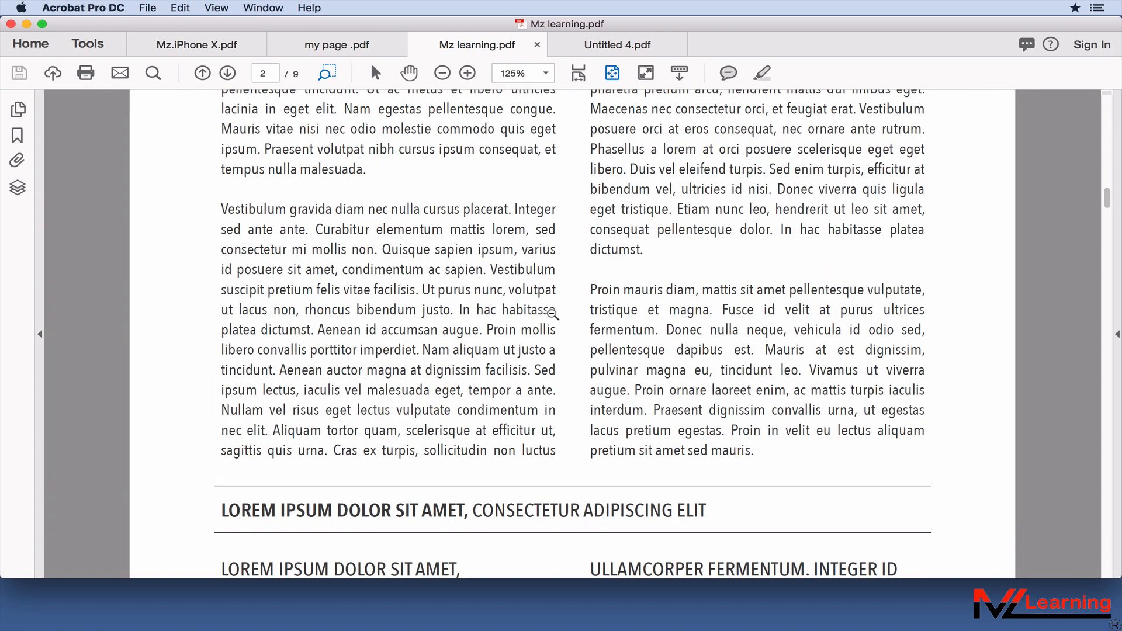
pyautogui.click(552, 314)
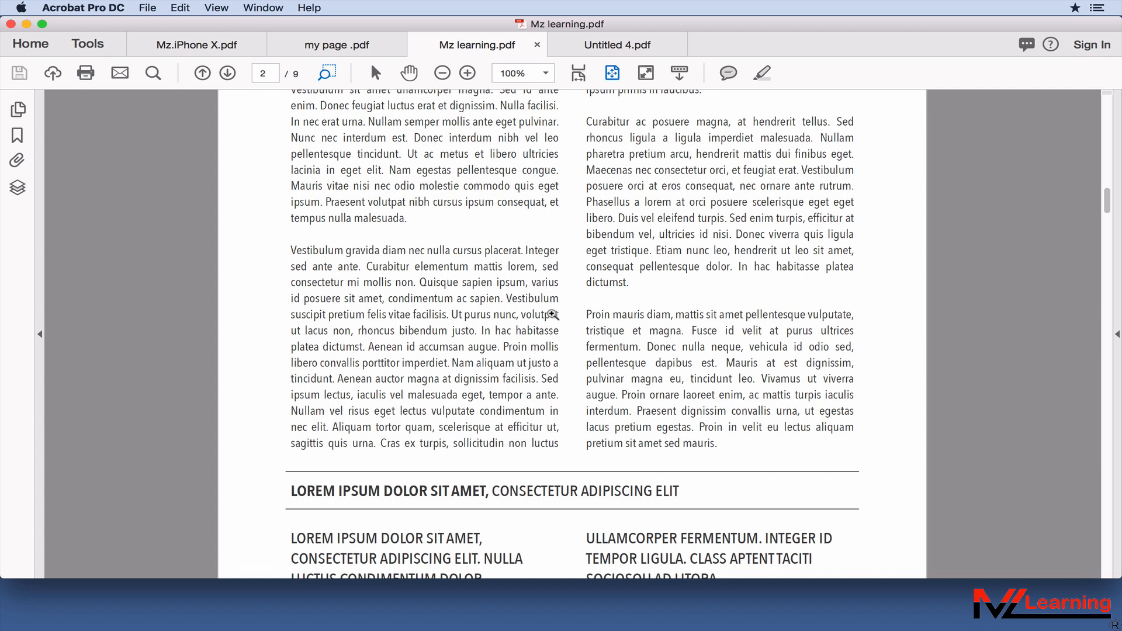
# - Move on to page 4, fit the page to the window width, and return to the start of page 2
pyautogui.scroll(-1, 735, 265)
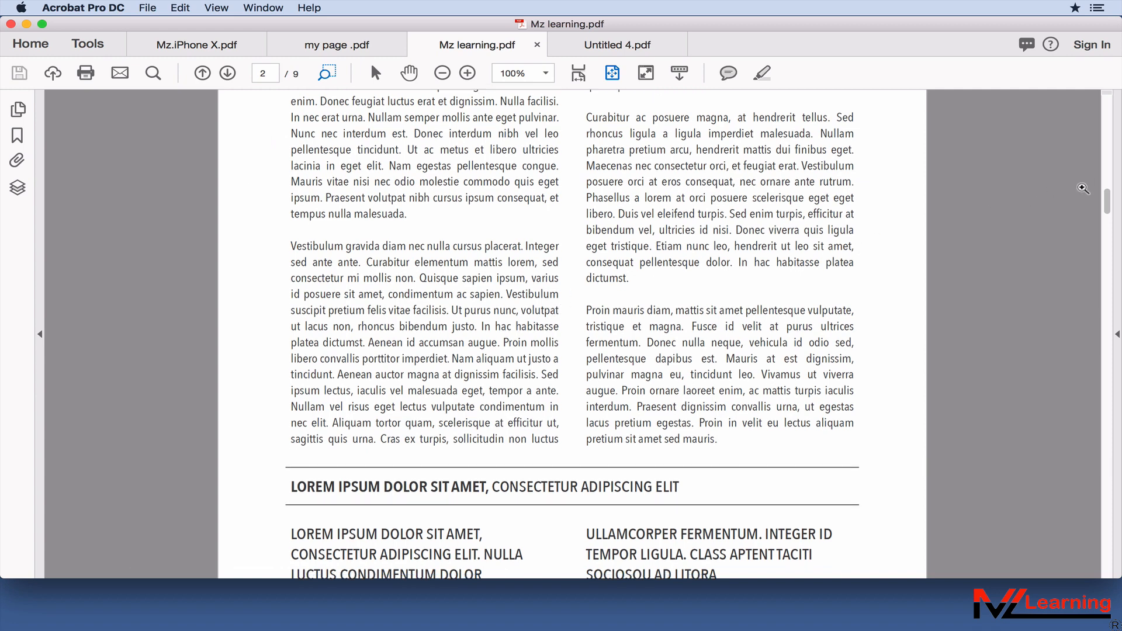
pyautogui.moveTo(1109, 203); pyautogui.dragTo(1109, 300)
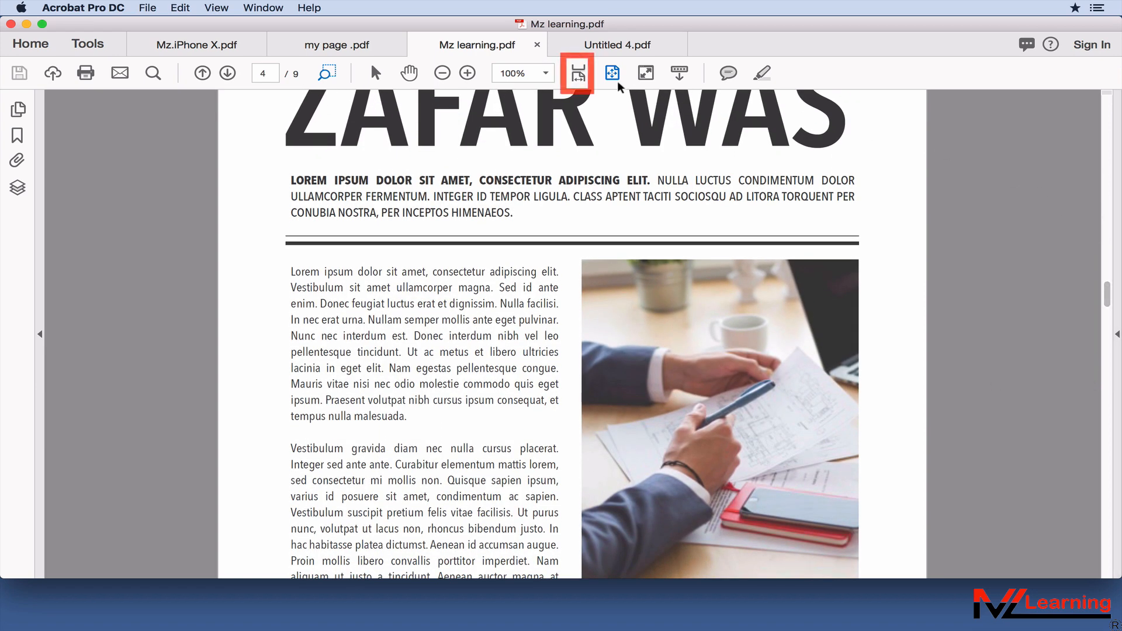
pyautogui.click(579, 73)
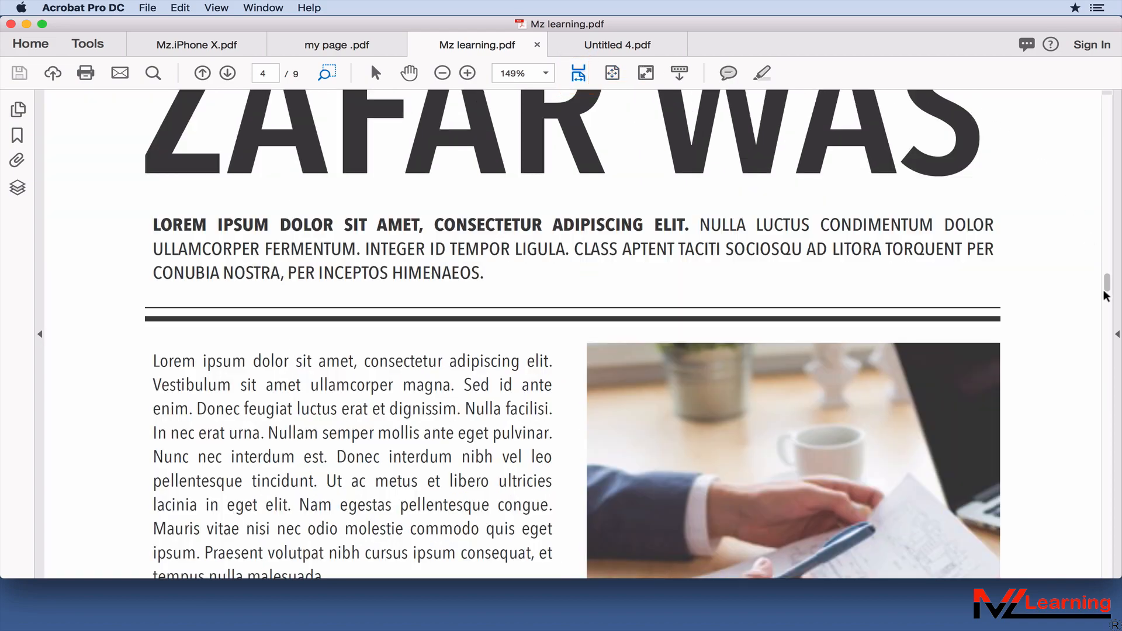
pyautogui.moveTo(1109, 290); pyautogui.dragTo(1109, 162)
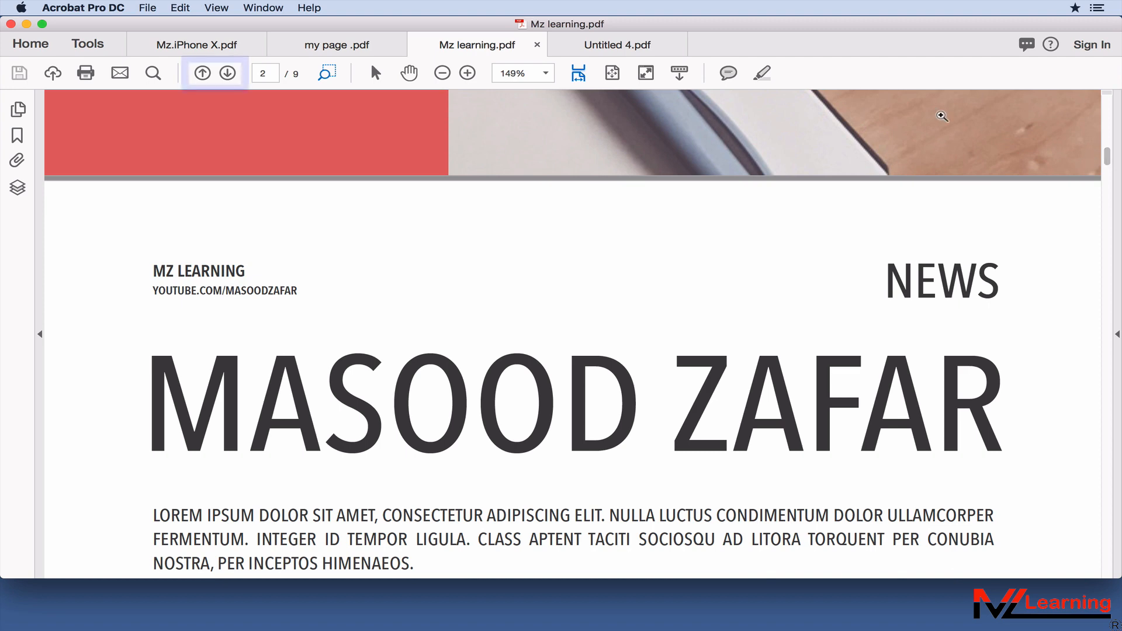
# - Advance page by page to page 4 and step back to the cover on page 1
pyautogui.click(228, 74)
pyautogui.click(228, 74)
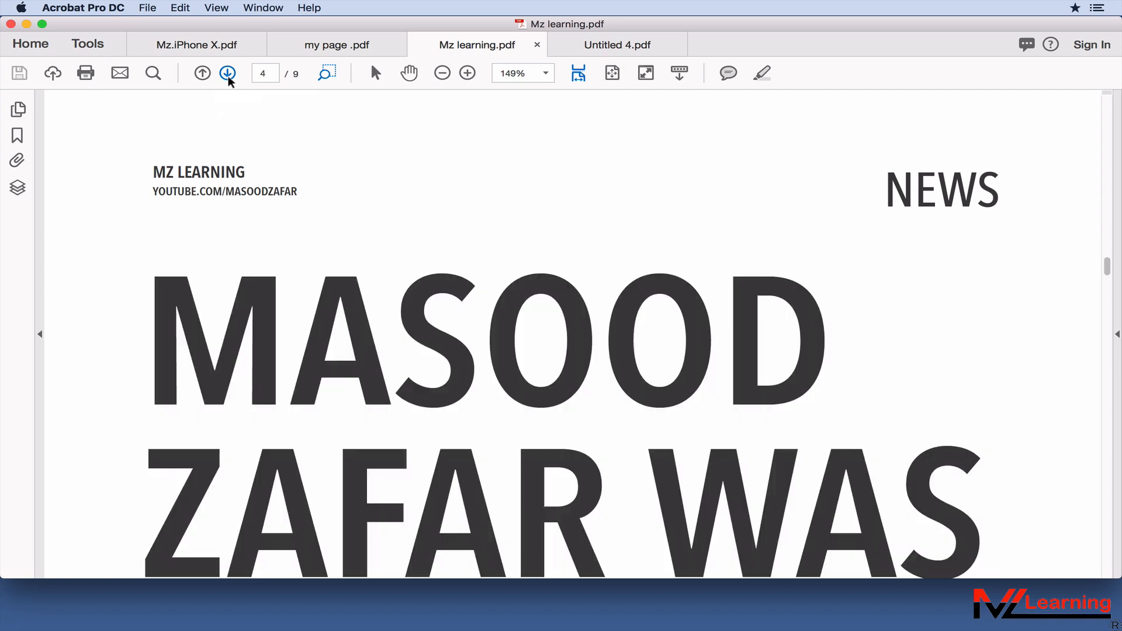
pyautogui.click(201, 74)
pyautogui.click(202, 73)
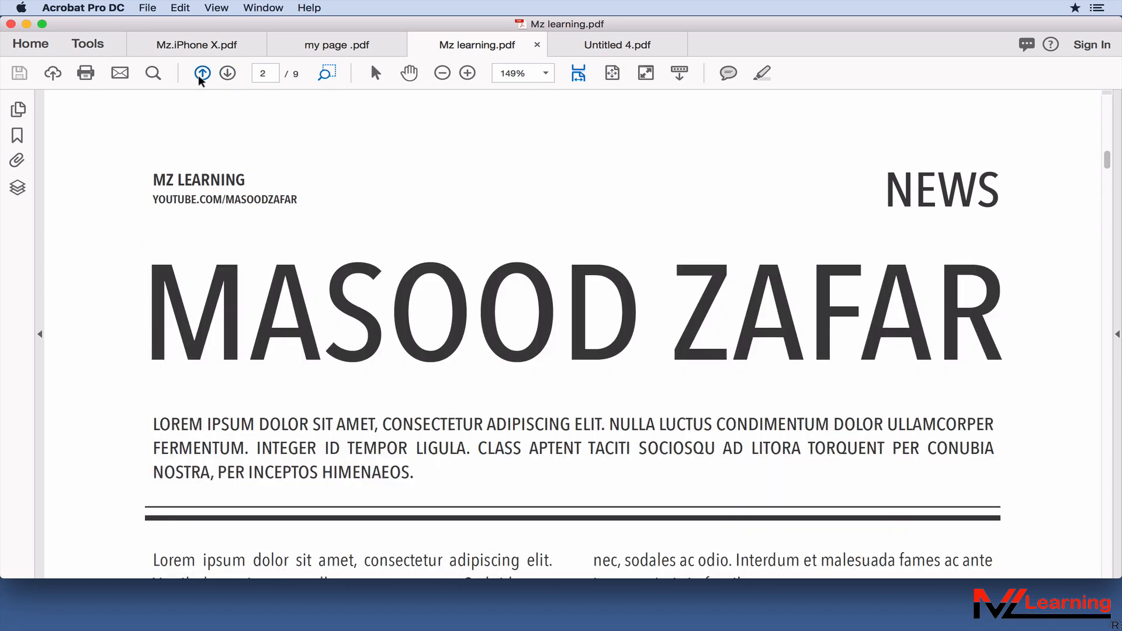
pyautogui.click(201, 73)
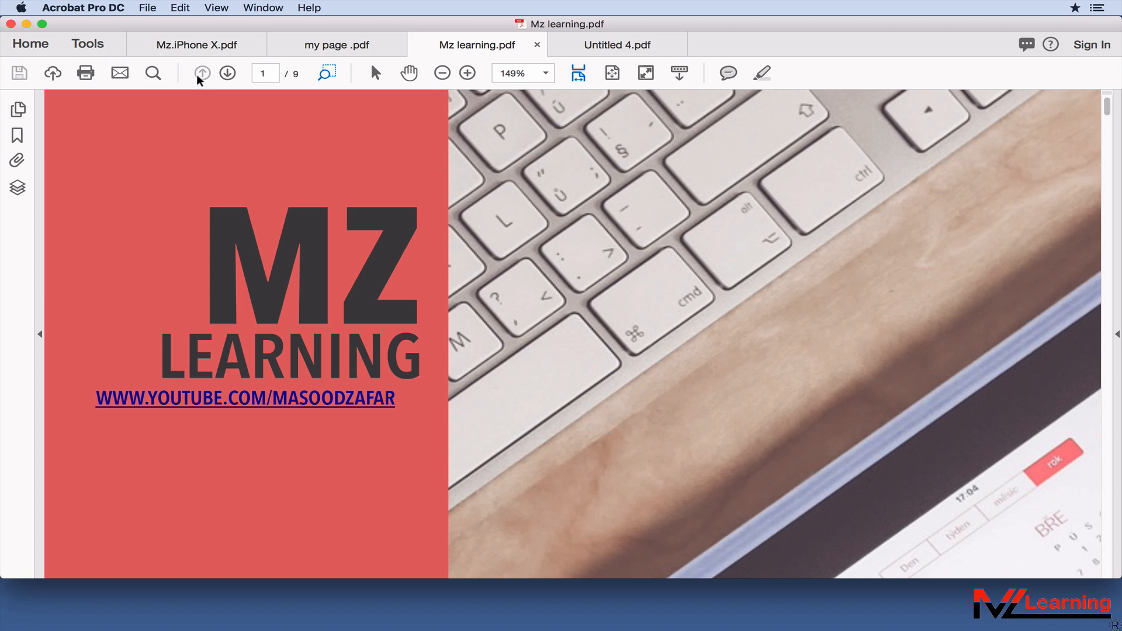
# - Go directly to page 6 by its page number and display the page thumbnails
pyautogui.click(269, 77)
pyautogui.write('6')
pyautogui.press('Return')
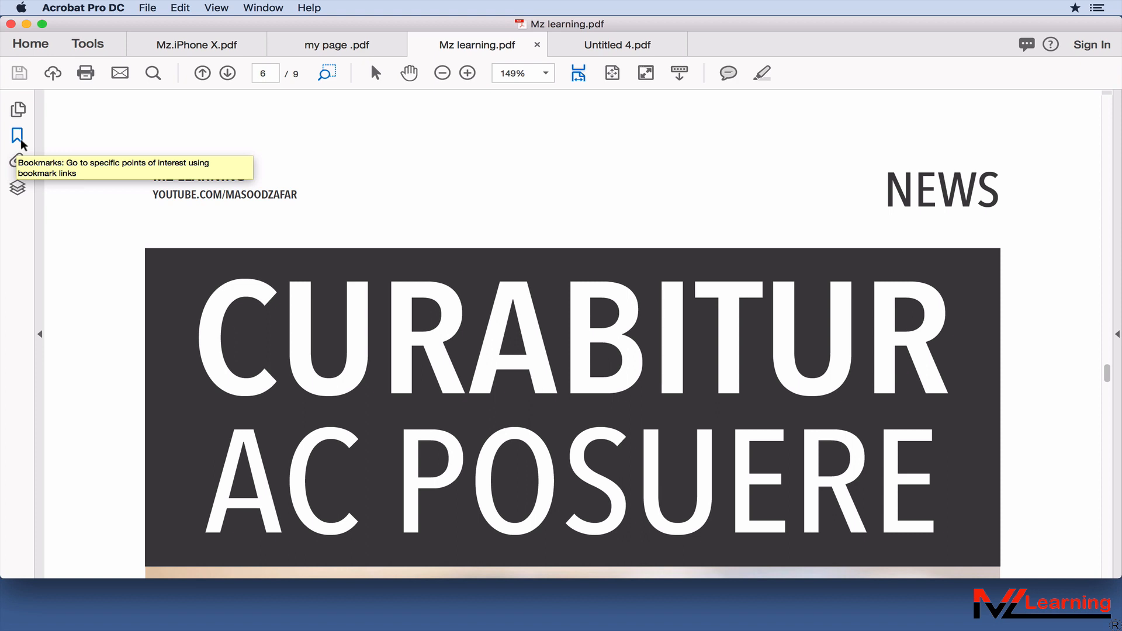
pyautogui.click(18, 110)
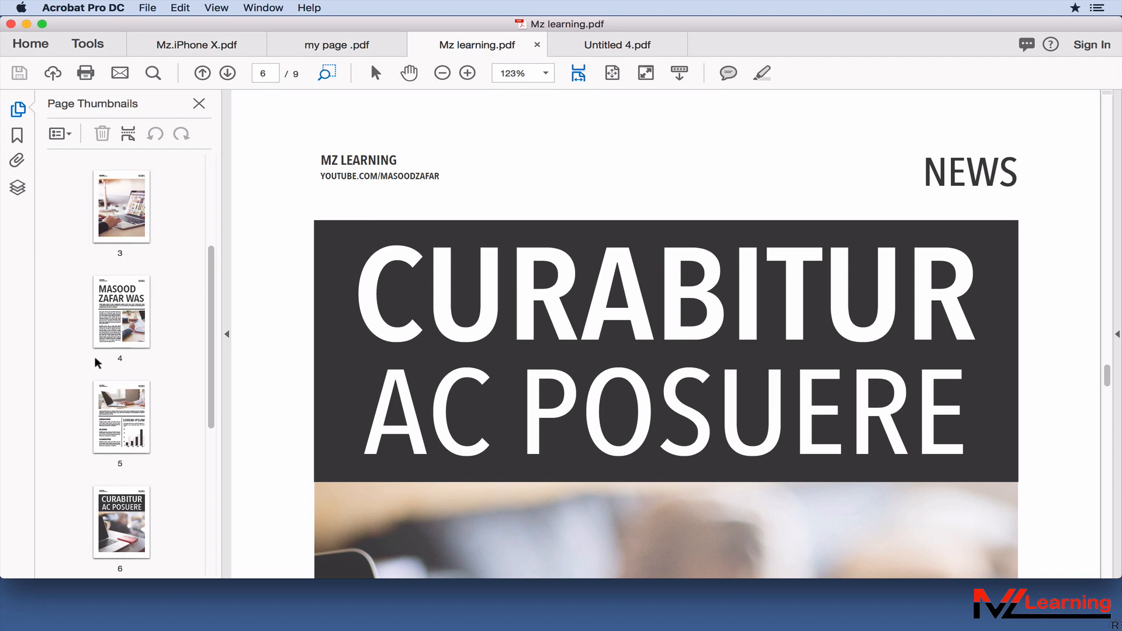
# - Jump to page 3 of Mz learning.pdf from its page thumbnail and look down the page
pyautogui.click(124, 226)
pyautogui.scroll(-10, 294, 281)
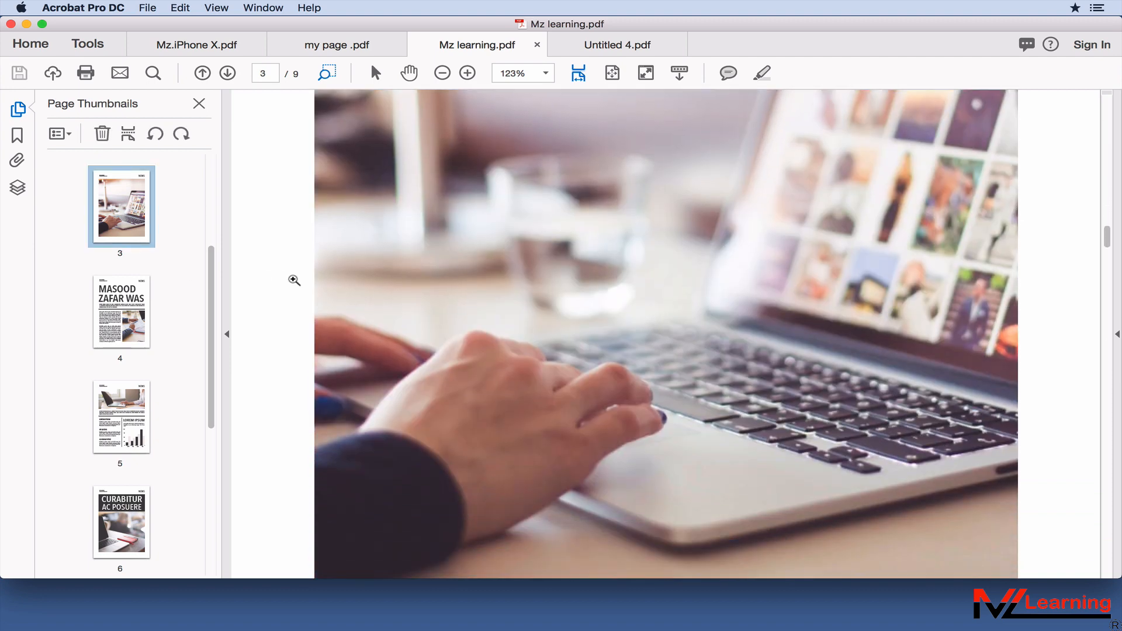
# - Display the bookmarks, follow the iPhone Notes App bookmark in Mz.iPhone X.pdf, and close the bookmarks display in Mz learning.pdf
pyautogui.click(14, 140)
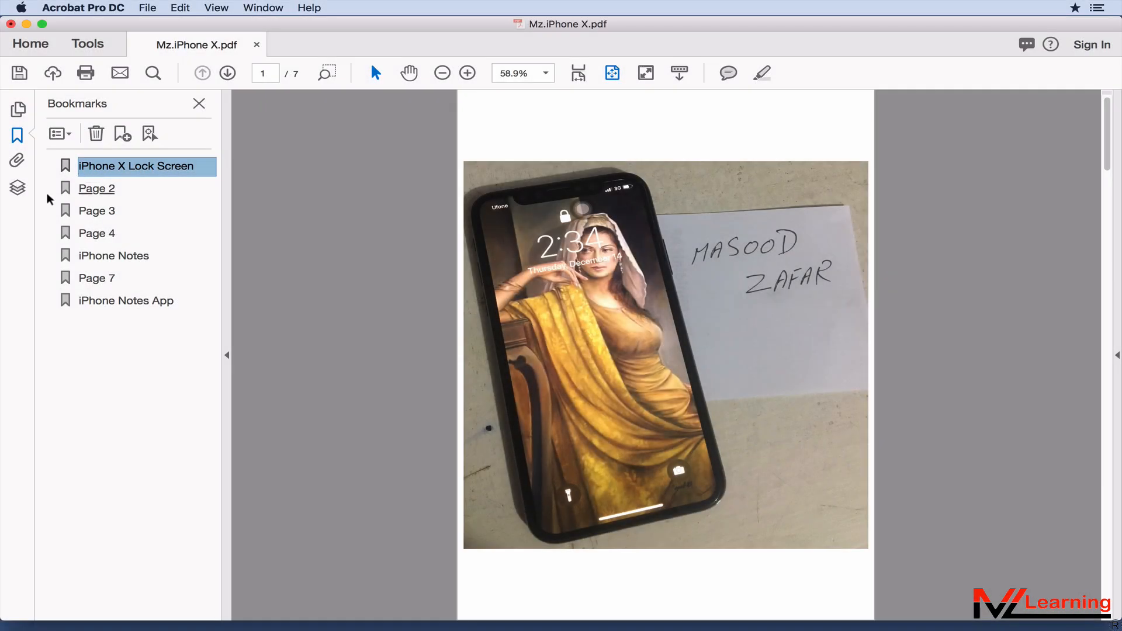
pyautogui.click(120, 303)
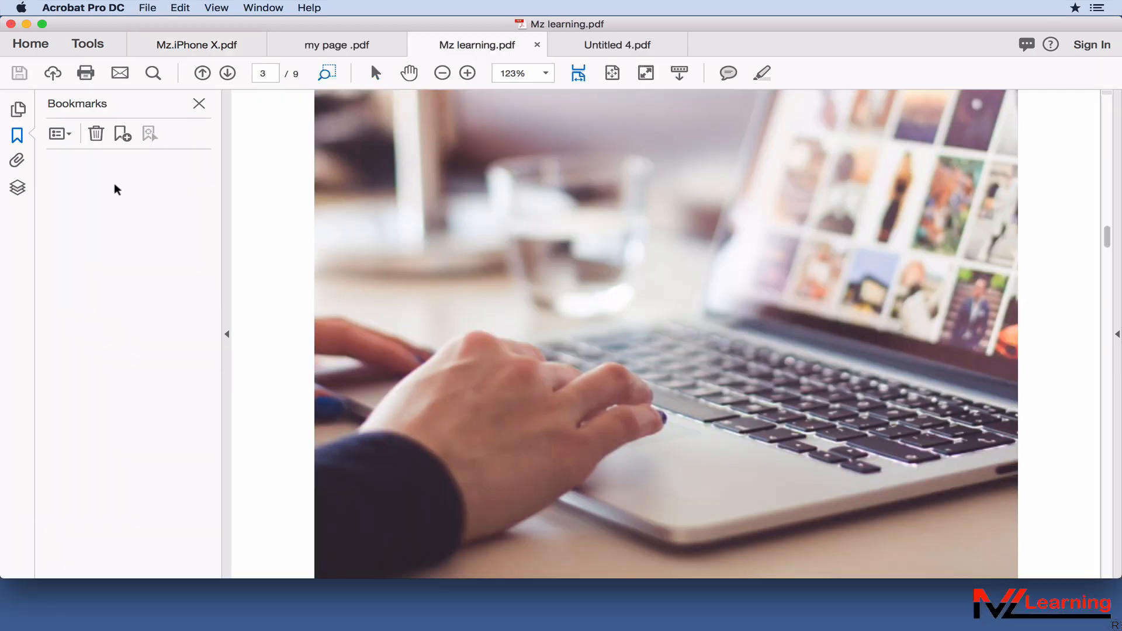
pyautogui.click(200, 104)
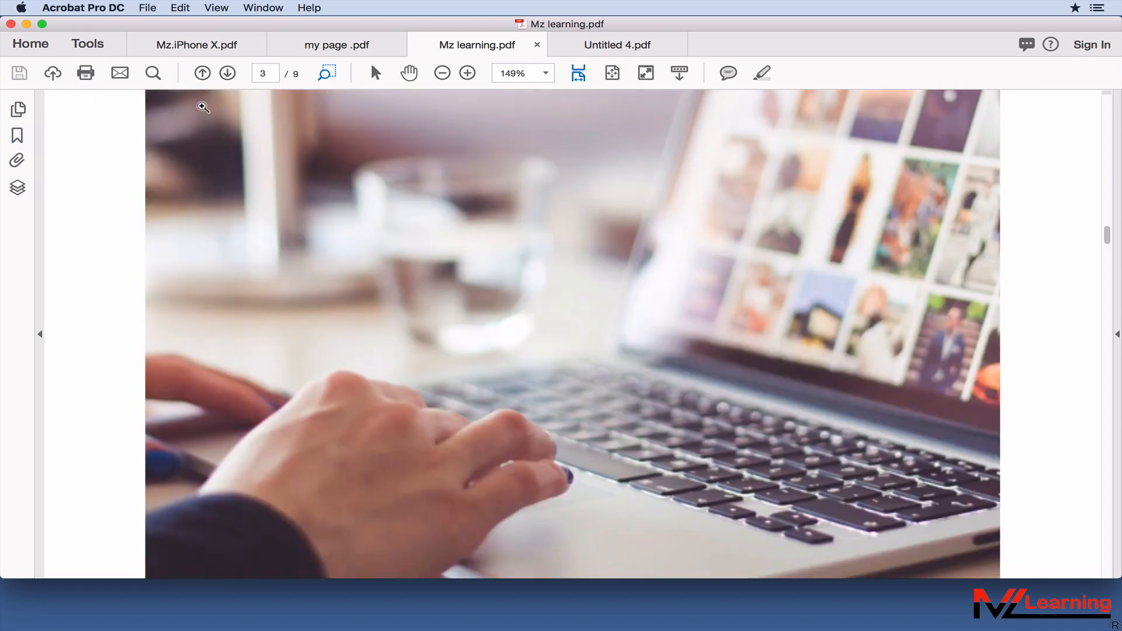
# - Set the default page layout to Single Page Continuous in the Page Display preferences
pyautogui.click(100, 6)
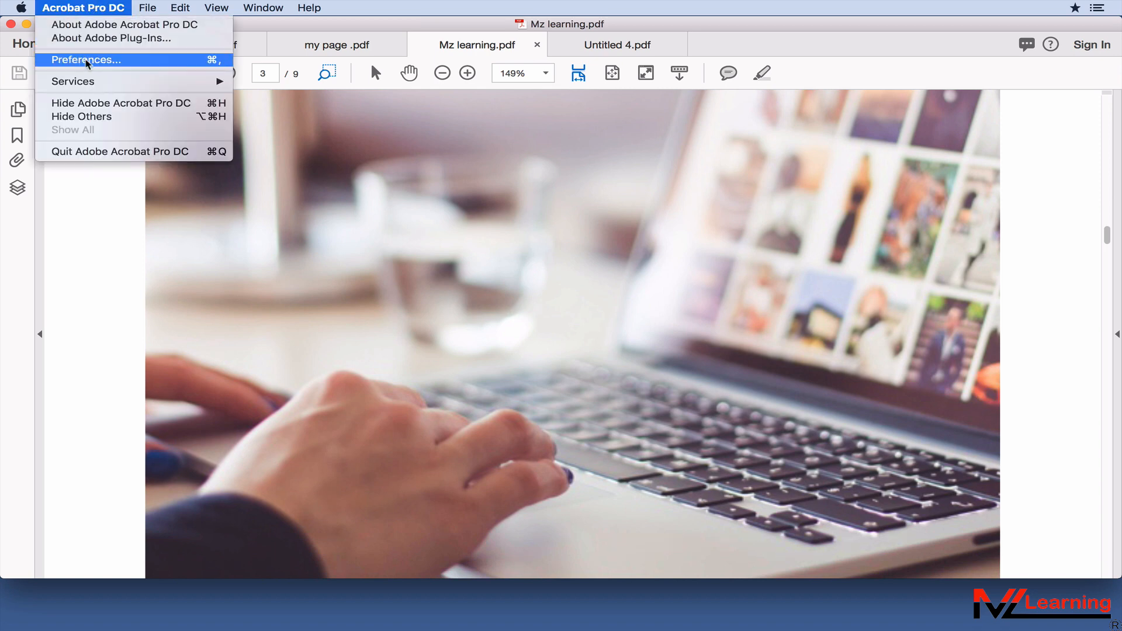
pyautogui.moveTo(181, 12)
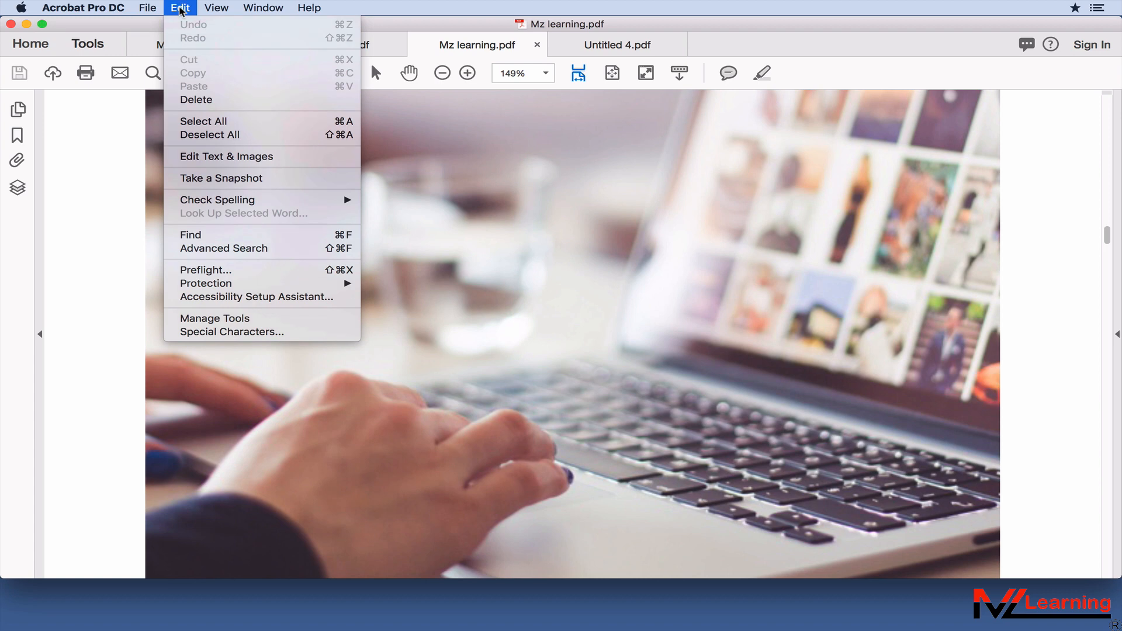
pyautogui.moveTo(100, 7)
pyautogui.click(115, 58)
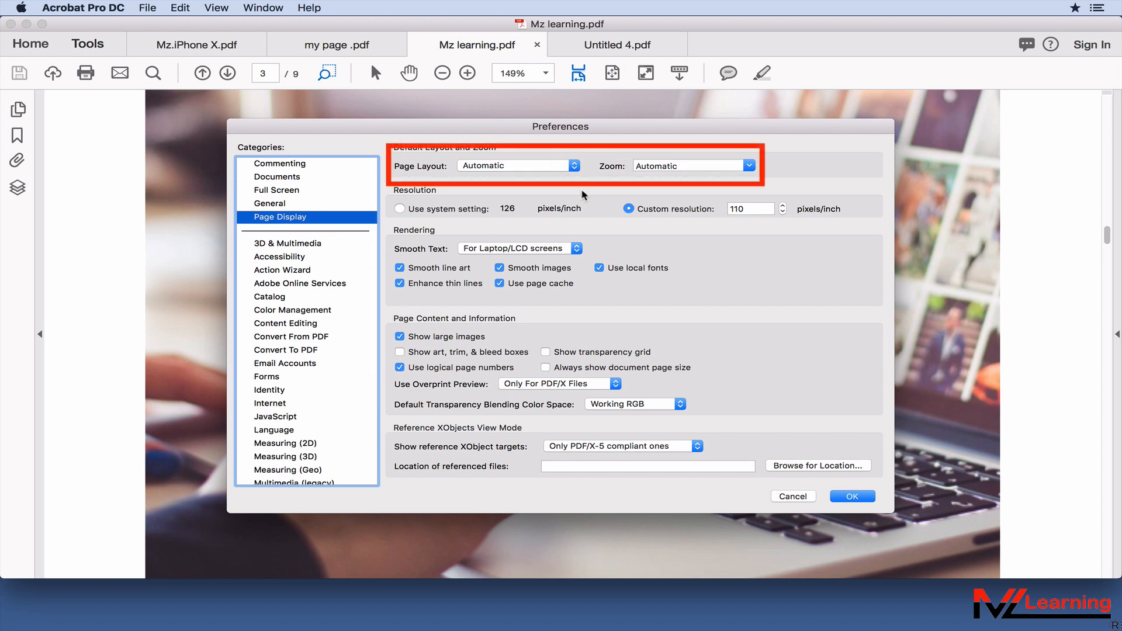
pyautogui.click(554, 170)
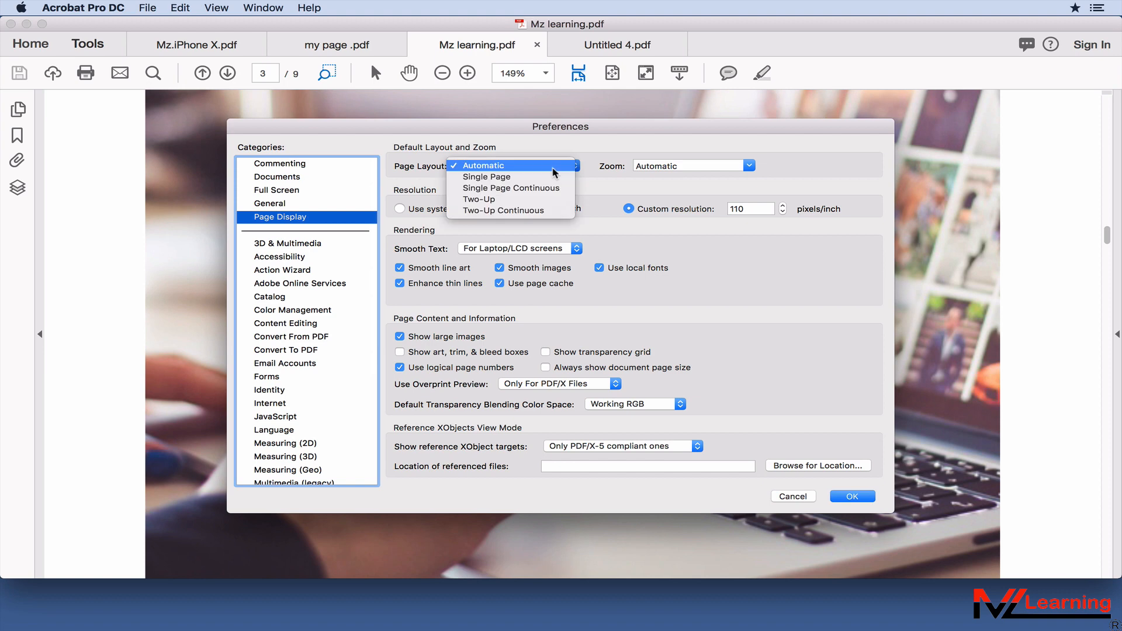
pyautogui.click(528, 188)
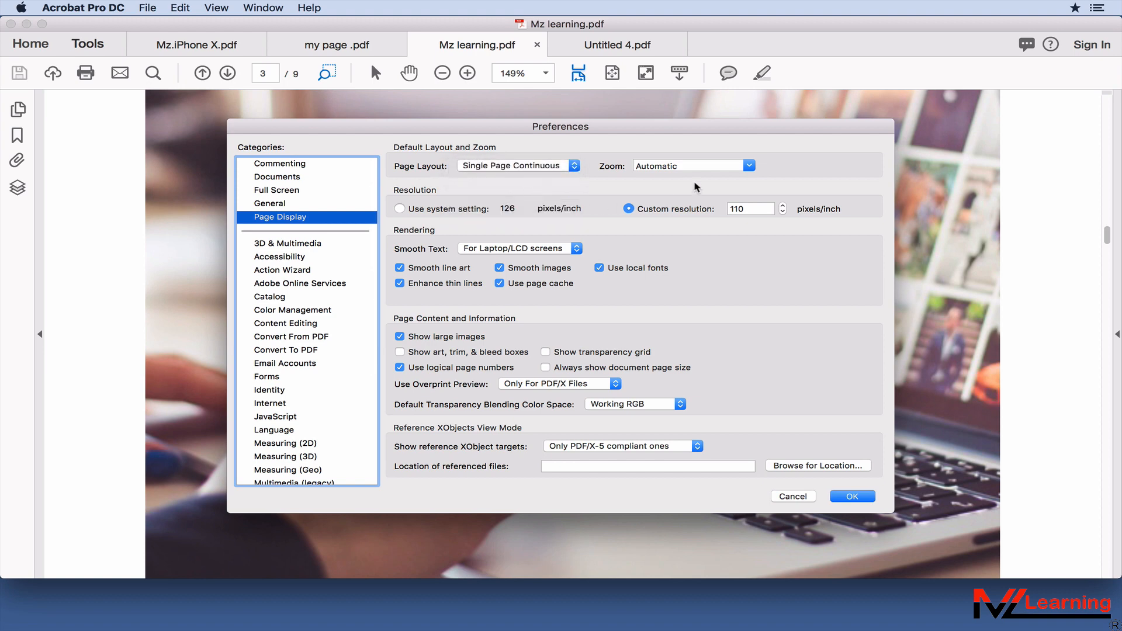
# - Set the default zoom to Fit Page and apply the preferences
pyautogui.click(749, 166)
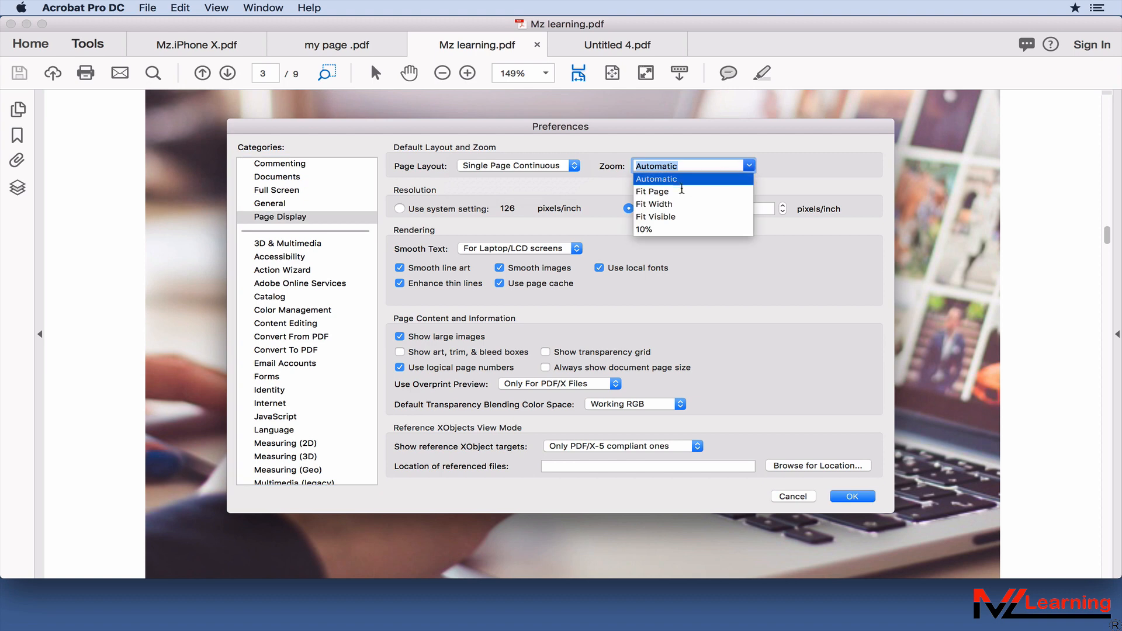
pyautogui.click(665, 192)
pyautogui.click(863, 495)
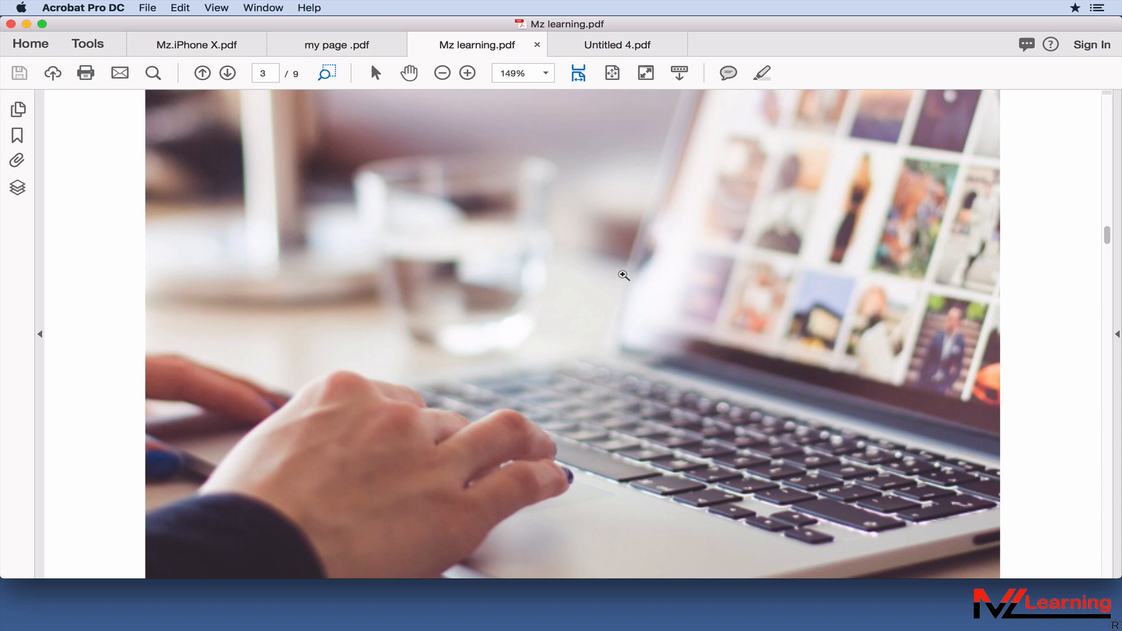
# - Close Mz learning.pdf and reopen it from the desktop to check the default layout and zoom
pyautogui.click(537, 45)
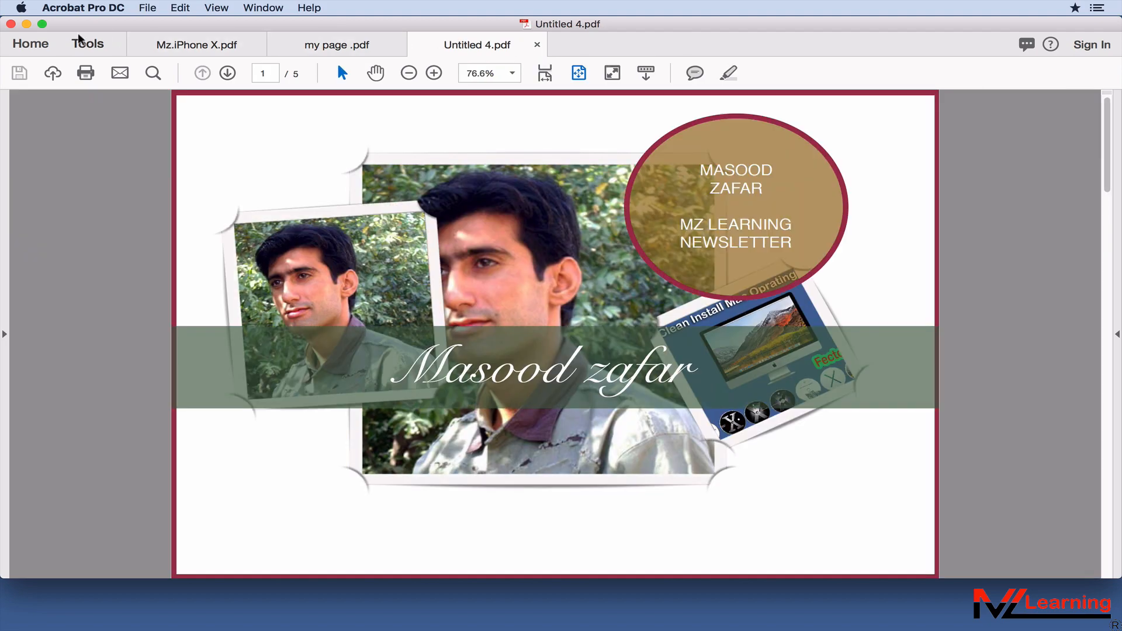
pyautogui.click(27, 24)
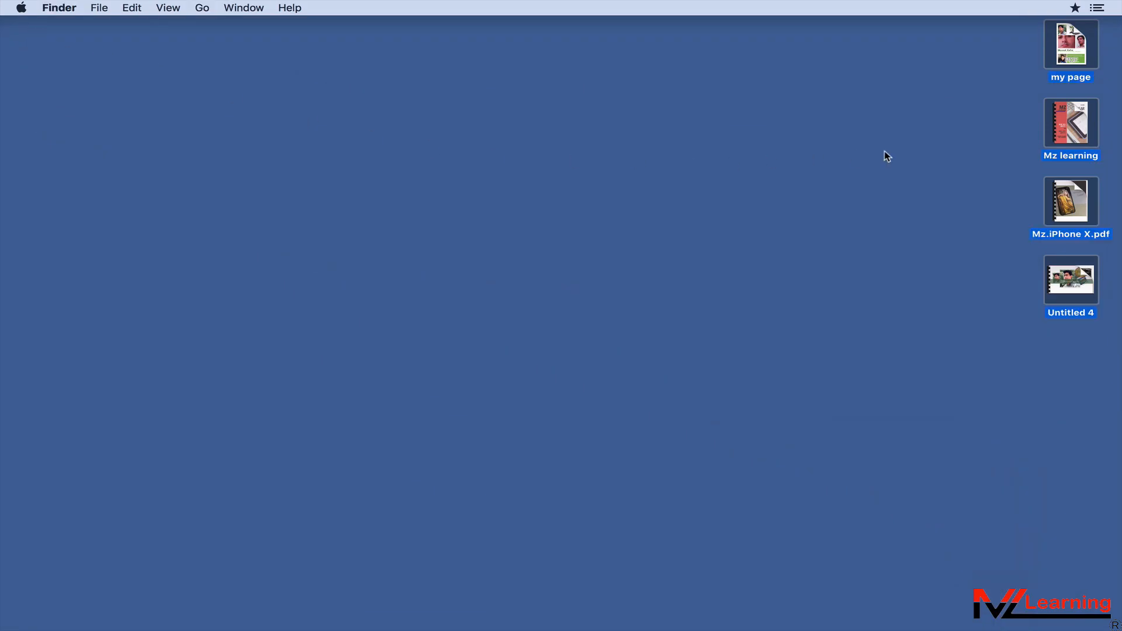
pyautogui.click(1072, 127)
pyautogui.doubleClick(1073, 129)
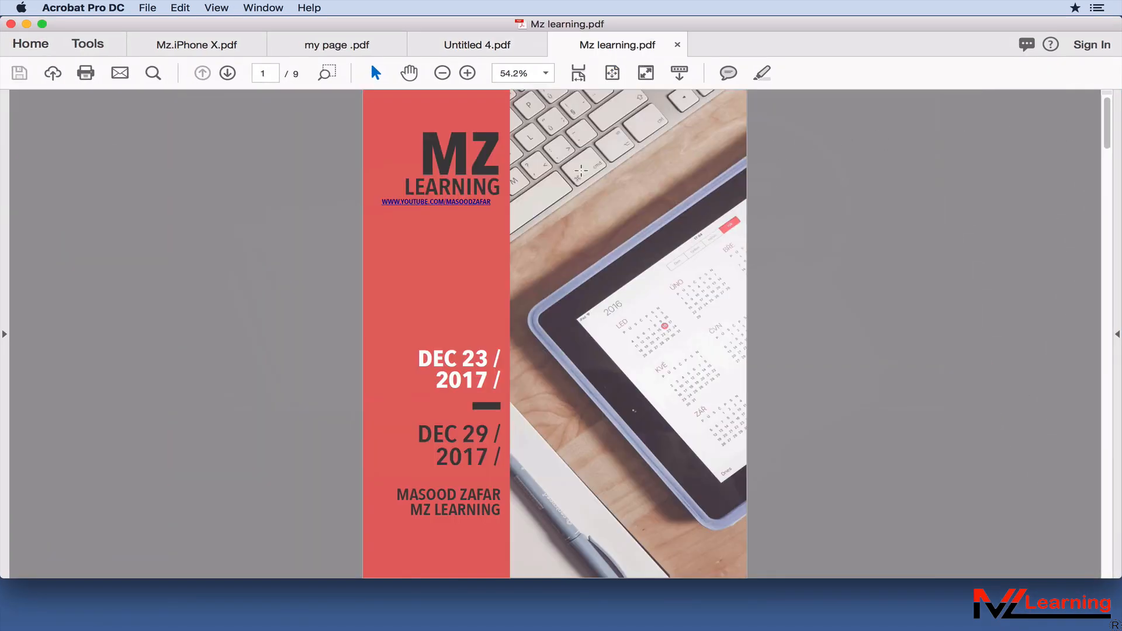
pyautogui.scroll(-2, 576, 169)
pyautogui.scroll(2, 576, 168)
pyautogui.moveTo(1108, 130)
pyautogui.mouseDown()
pyautogui.moveTo(1105, 253)
pyautogui.moveTo(1107, 130)
pyautogui.mouseUp()
# - Set the navigation tab in the document's Initial View properties to Bookmarks Panel and Page
pyautogui.click(146, 8)
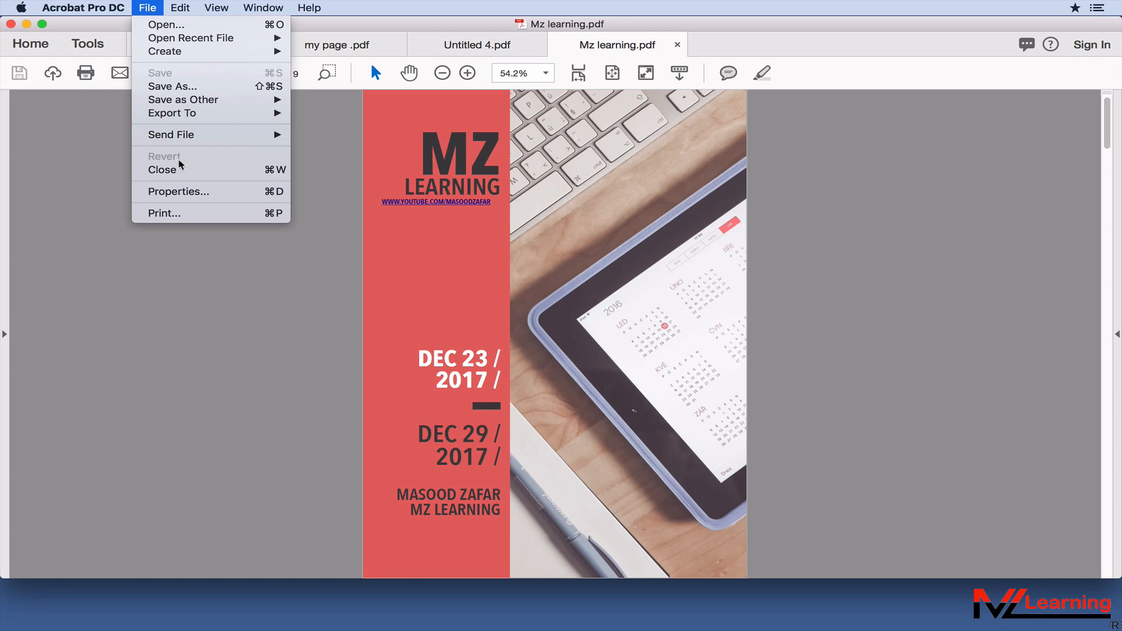
pyautogui.click(187, 191)
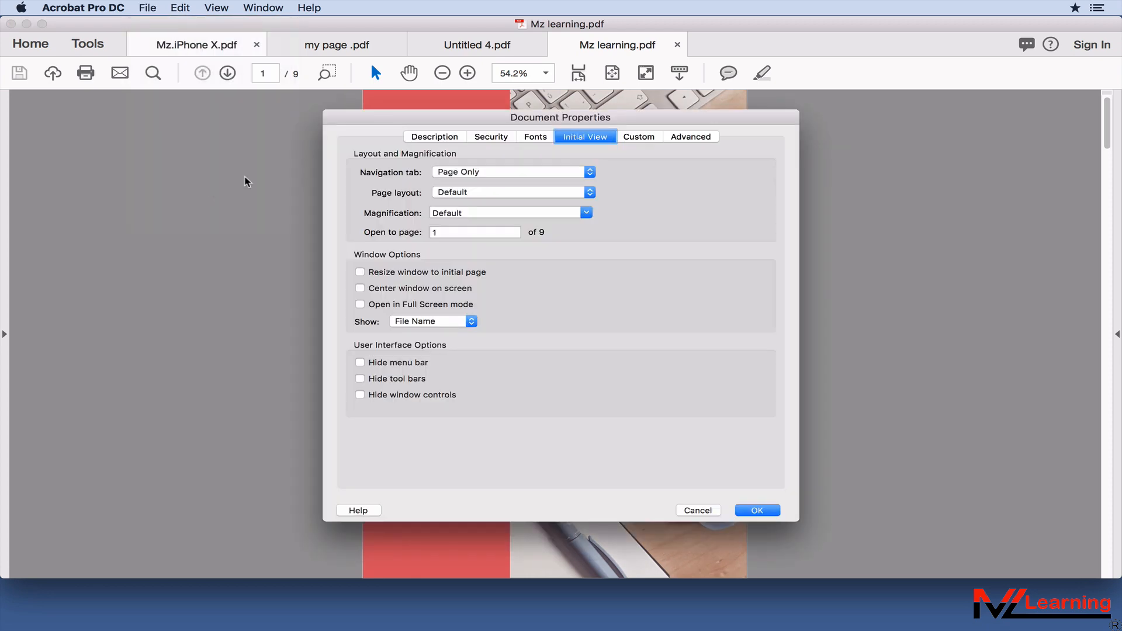
pyautogui.click(591, 141)
pyautogui.click(586, 175)
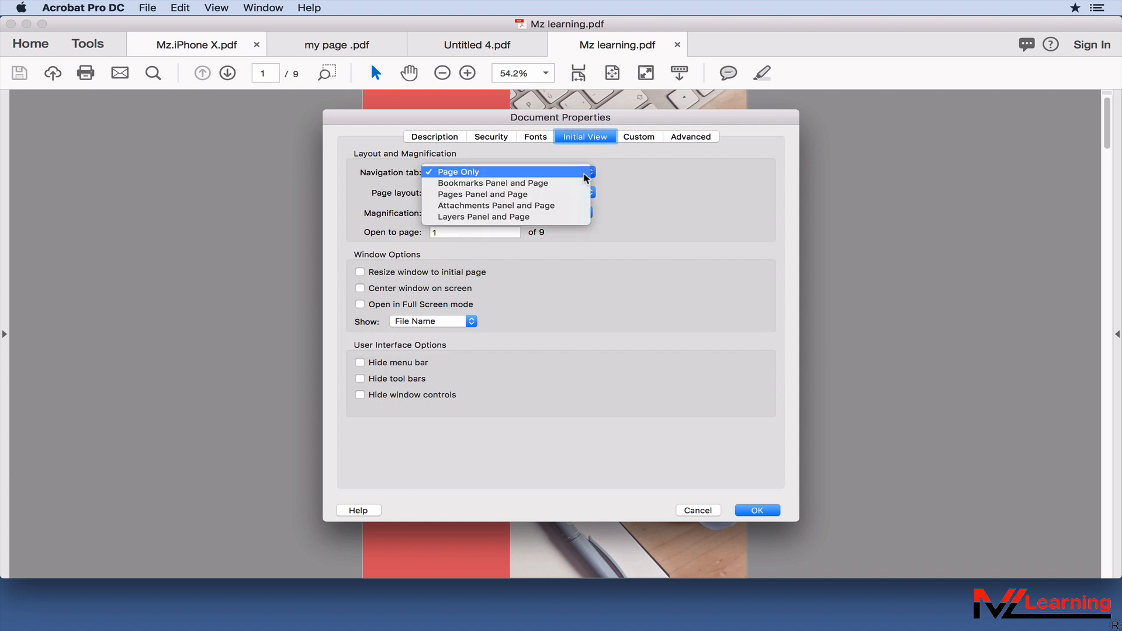
pyautogui.click(530, 183)
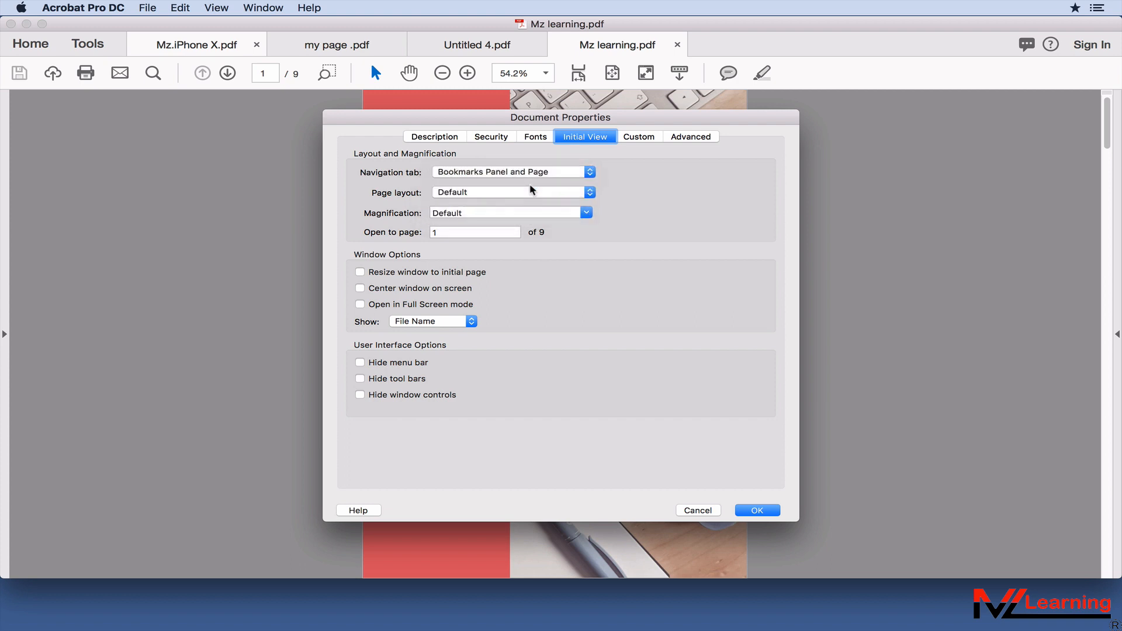
# - Try Layers Panel and Page as the initial navigation tab, and restore Bookmarks Panel and Page
pyautogui.click(538, 174)
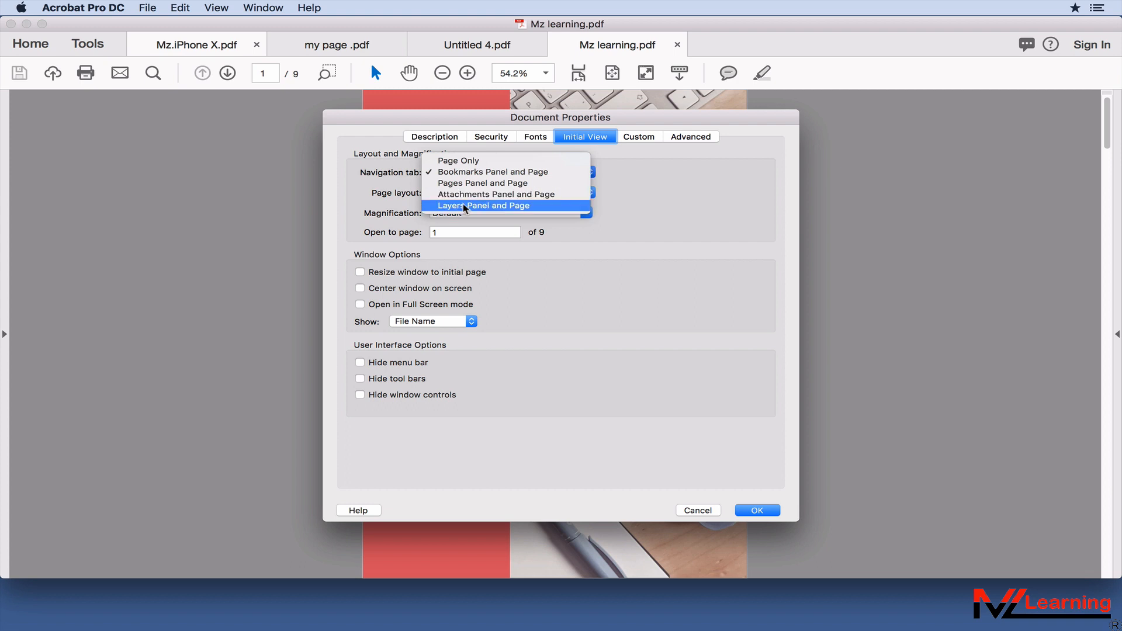
pyautogui.click(498, 206)
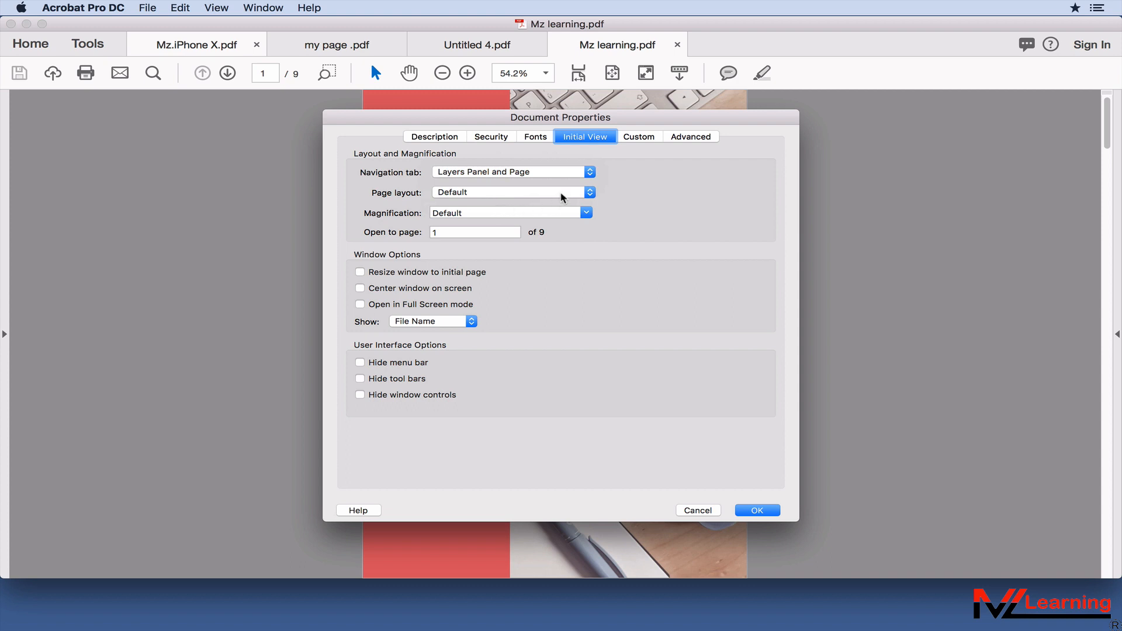
pyautogui.click(589, 171)
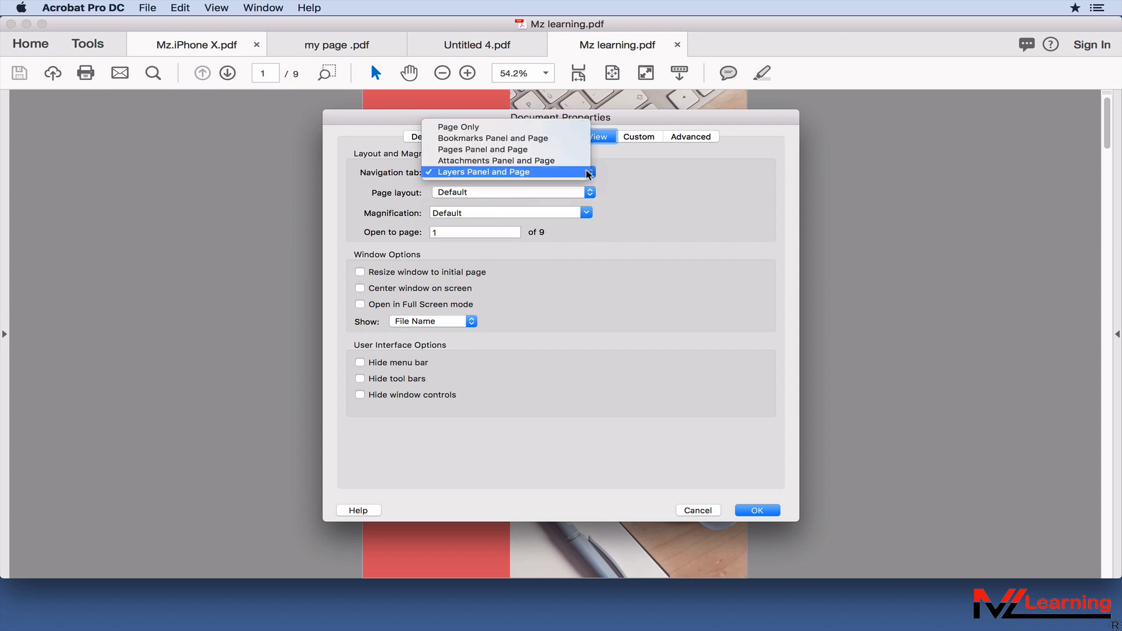
pyautogui.click(511, 144)
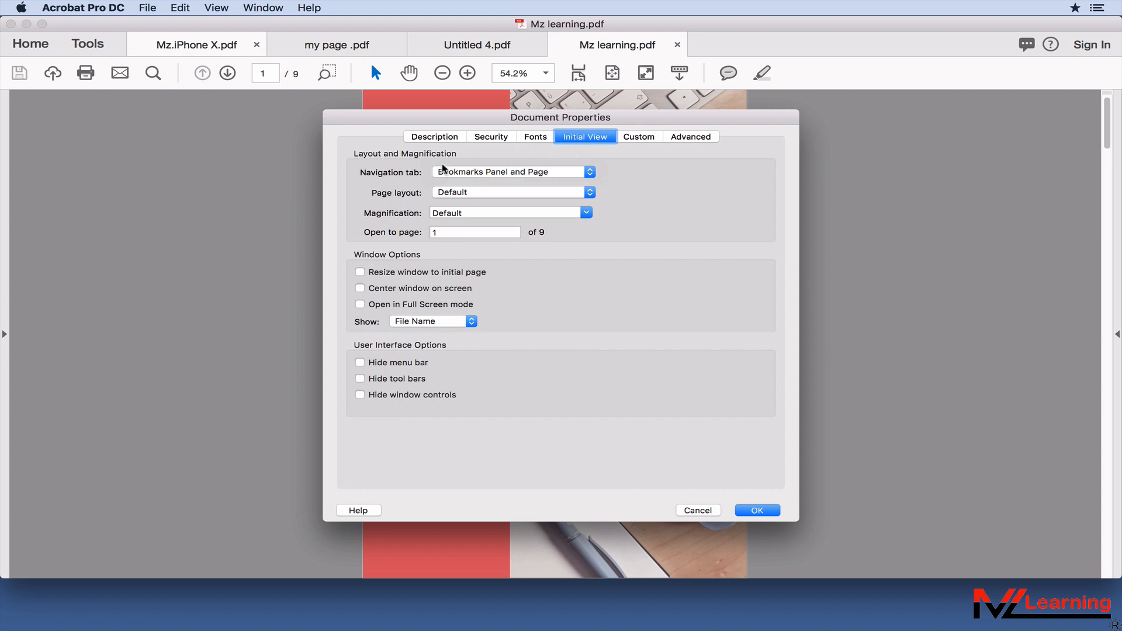
# - Set the initial page layout to Single Page Continuous and the magnification to Actual Size
pyautogui.click(517, 195)
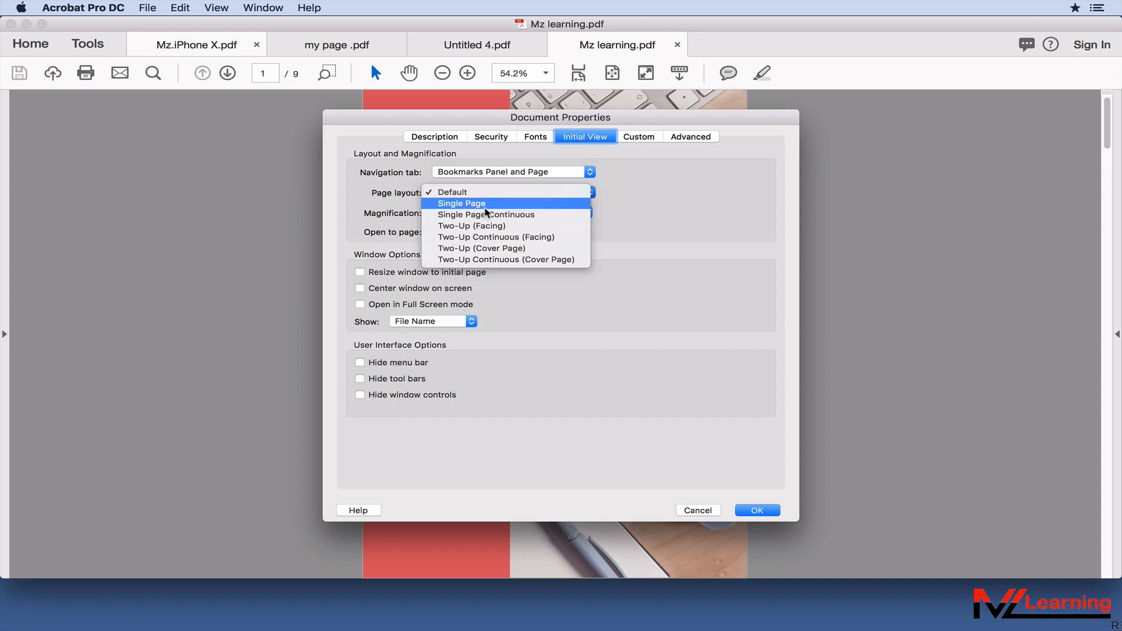
pyautogui.click(456, 215)
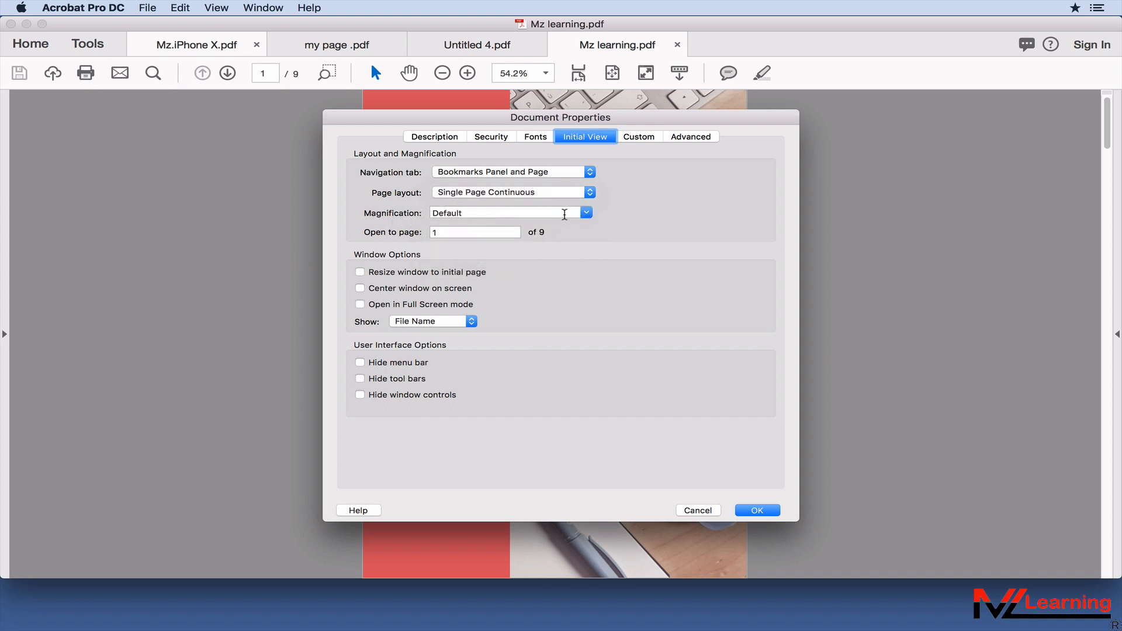
pyautogui.click(585, 213)
pyautogui.click(470, 239)
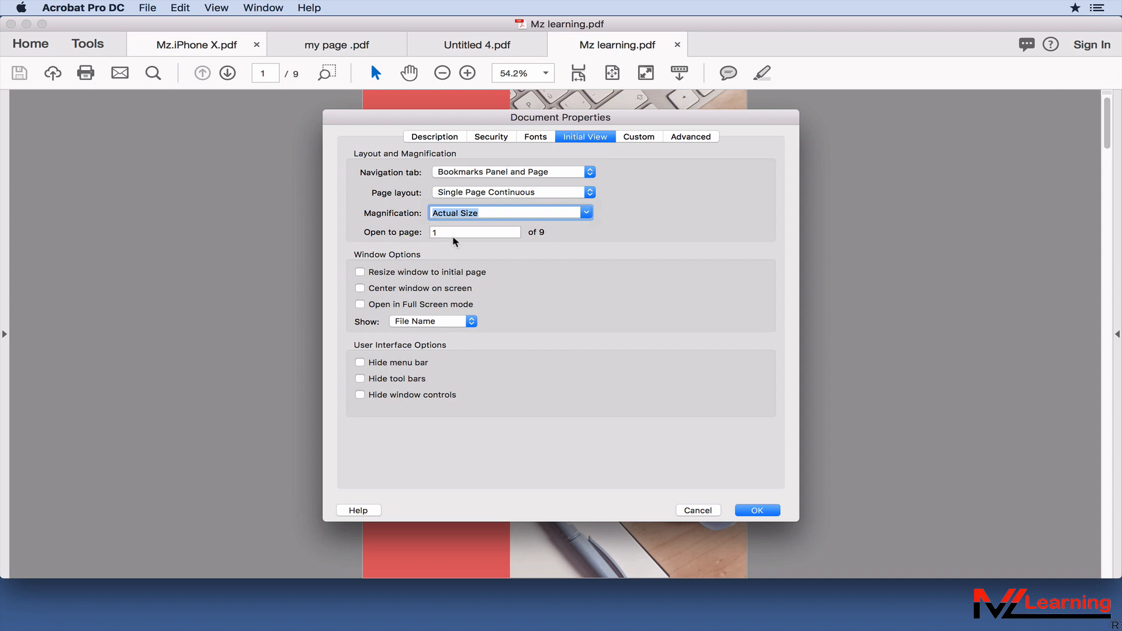
# - Make the document open to page 3 with the window resized to the initial page, and save it
pyautogui.press('Tab')
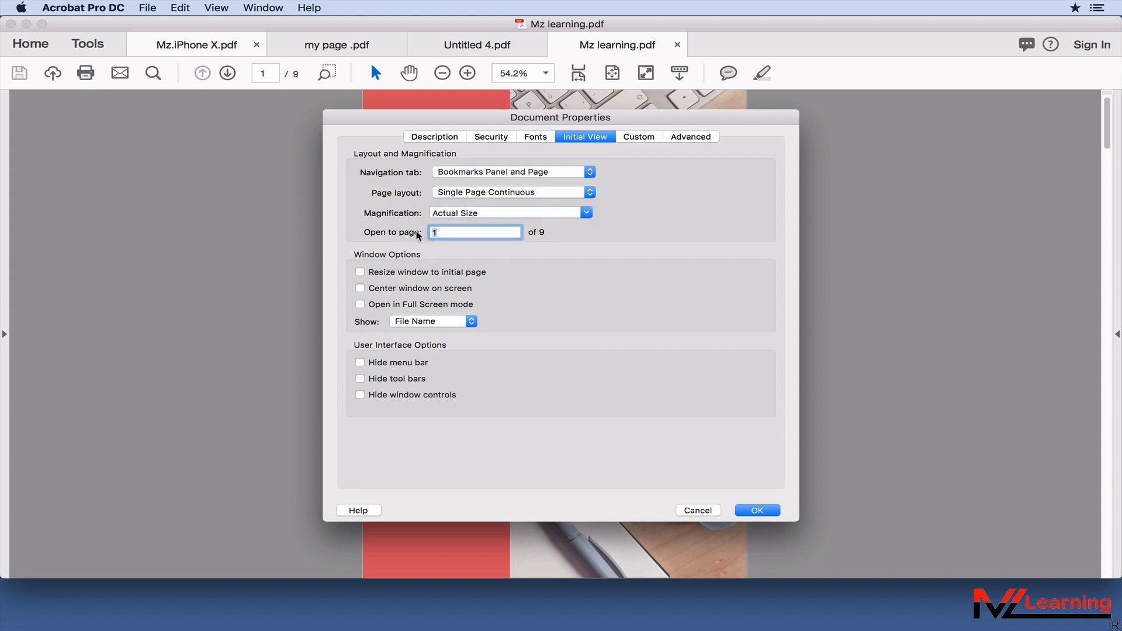
pyautogui.write('3')
pyautogui.click(761, 512)
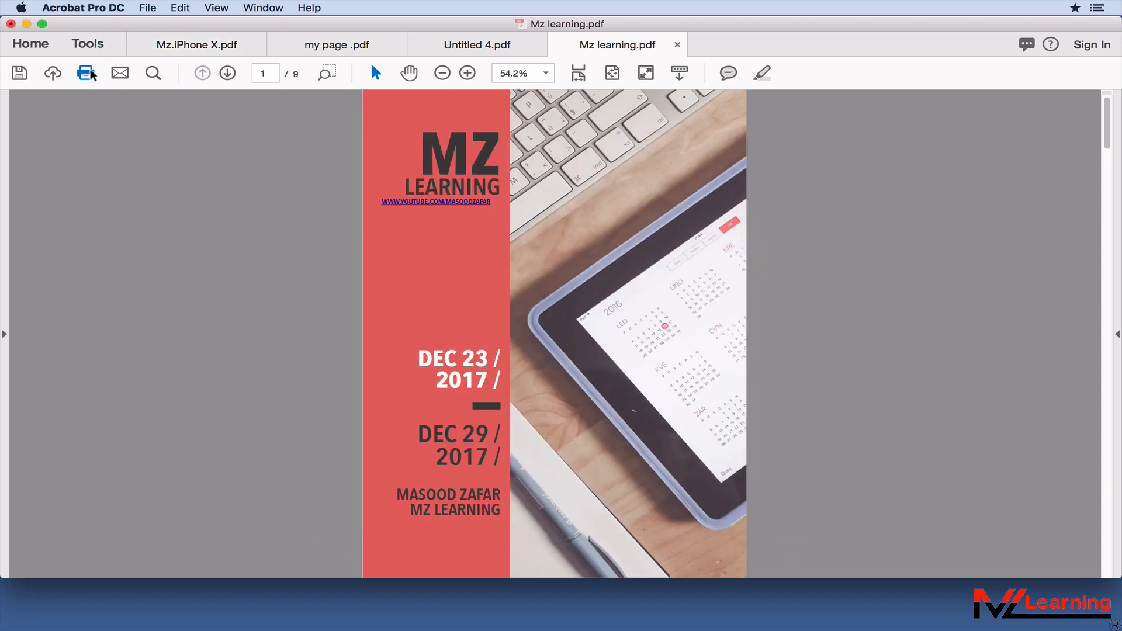
pyautogui.click(23, 74)
# - Close all tabs, reopen Mz learning.pdf from the desktop to check its initial view, and go back to page 1
pyautogui.click(10, 24)
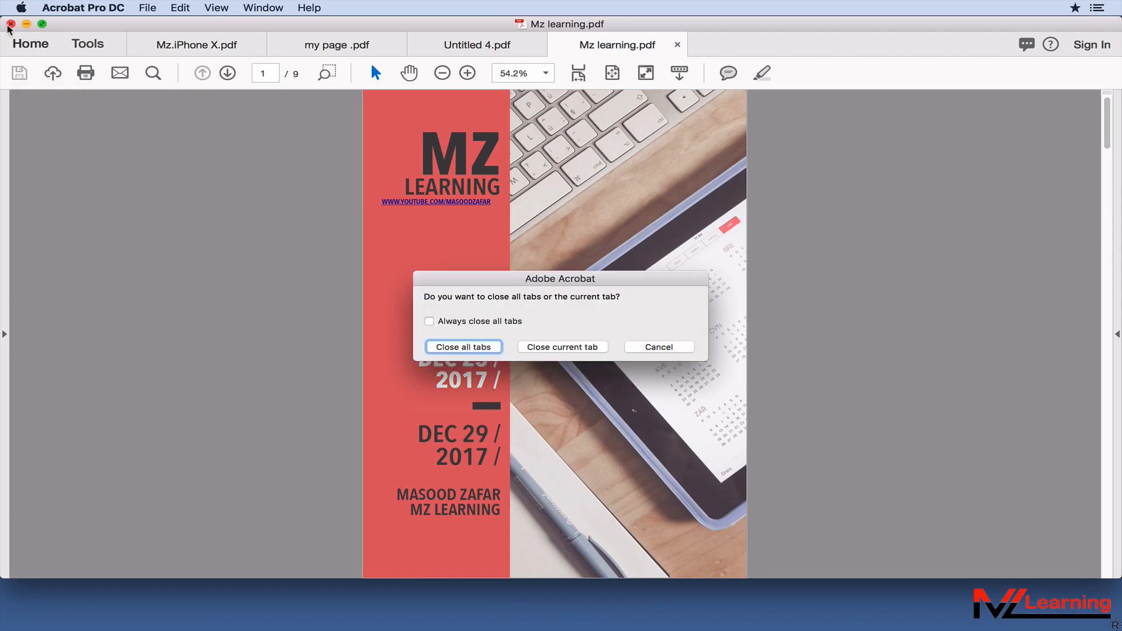
pyautogui.click(462, 347)
pyautogui.doubleClick(1081, 126)
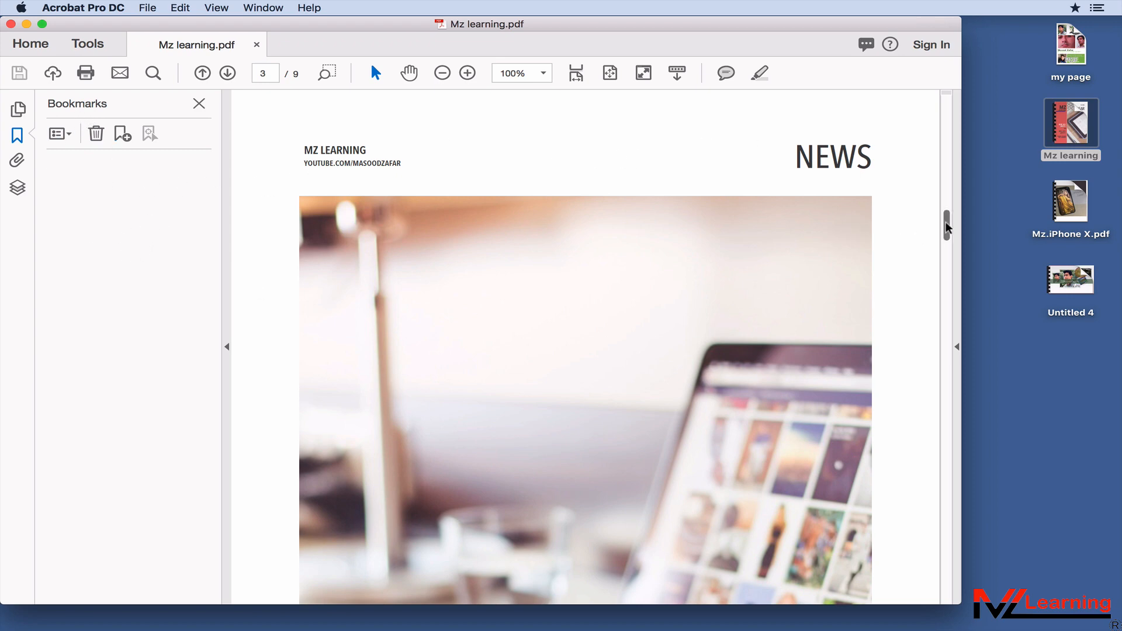
pyautogui.moveTo(947, 226); pyautogui.dragTo(934, 124)
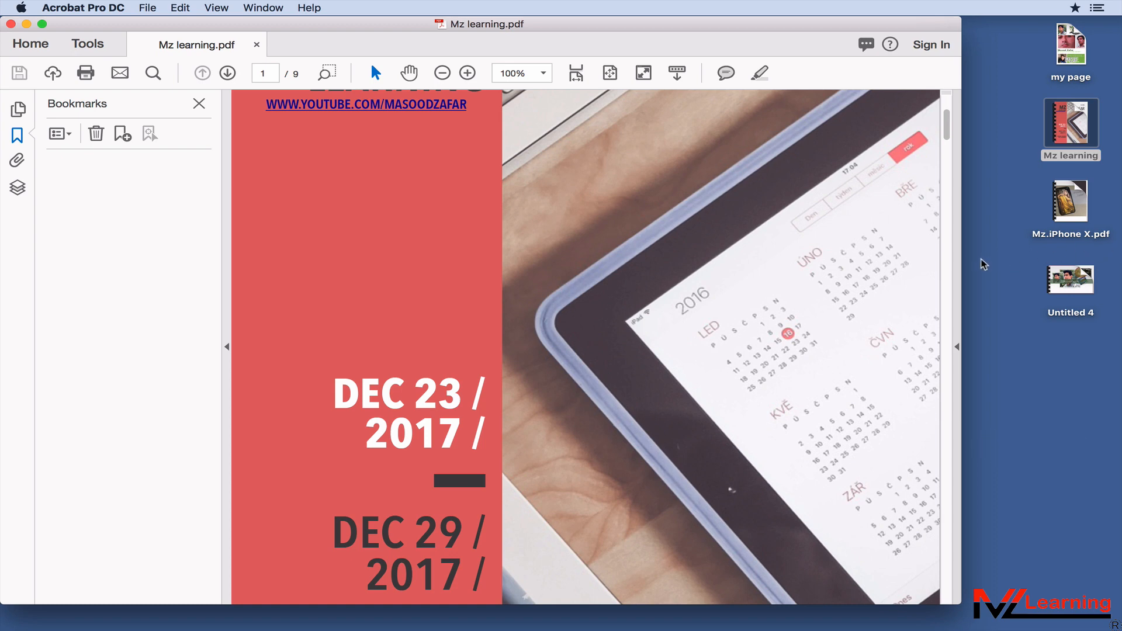
# - Enable Center window on screen and Open in Full Screen mode in the document's Initial View properties
pyautogui.click(146, 7)
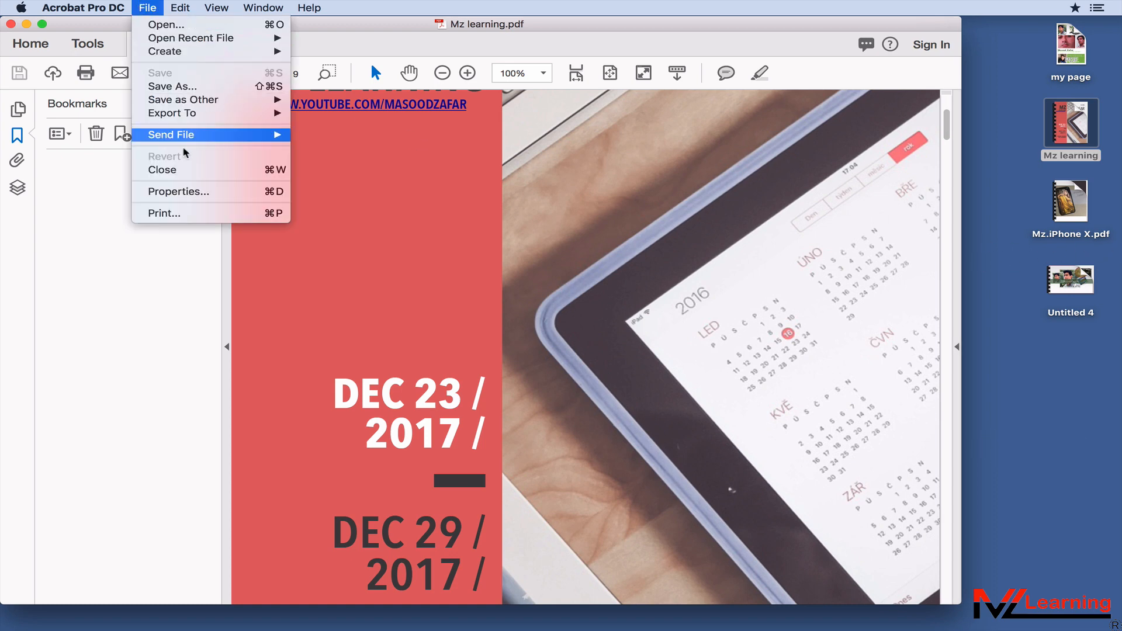
pyautogui.click(194, 189)
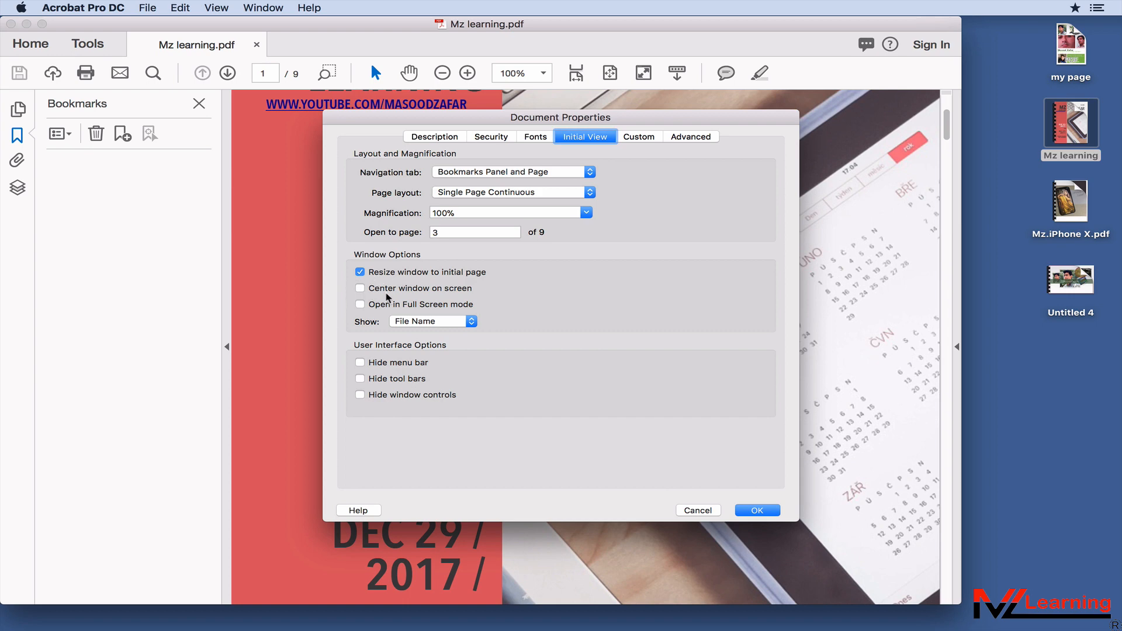
pyautogui.click(360, 288)
pyautogui.click(360, 305)
# - Hide the menu bar and tool bars but keep the window controls in the initial view, and save the document
pyautogui.click(360, 378)
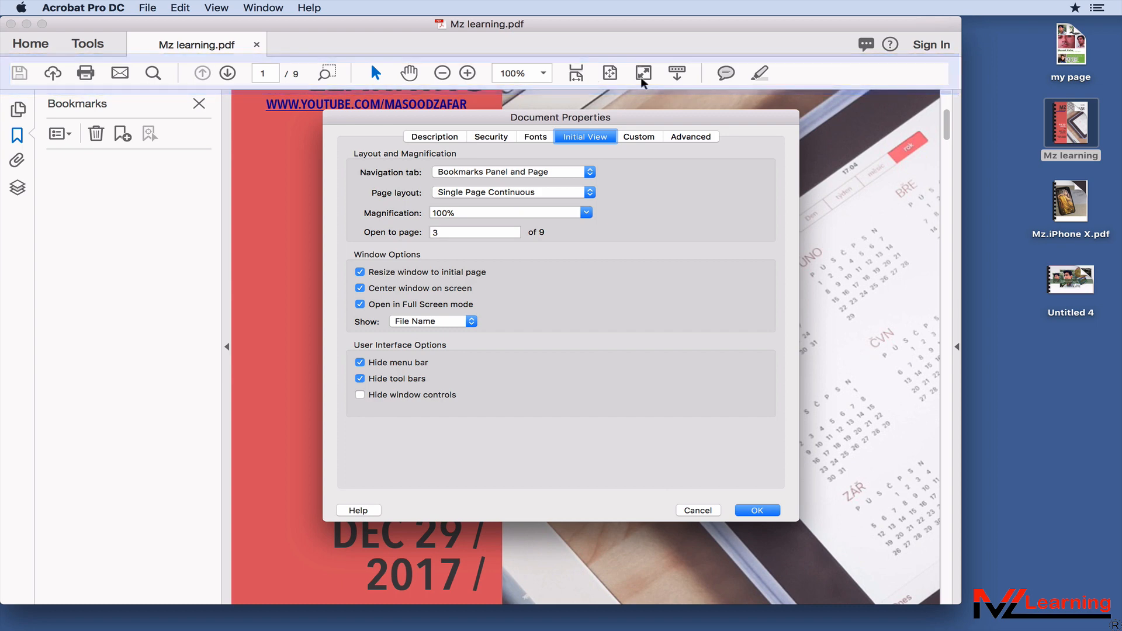
pyautogui.click(360, 395)
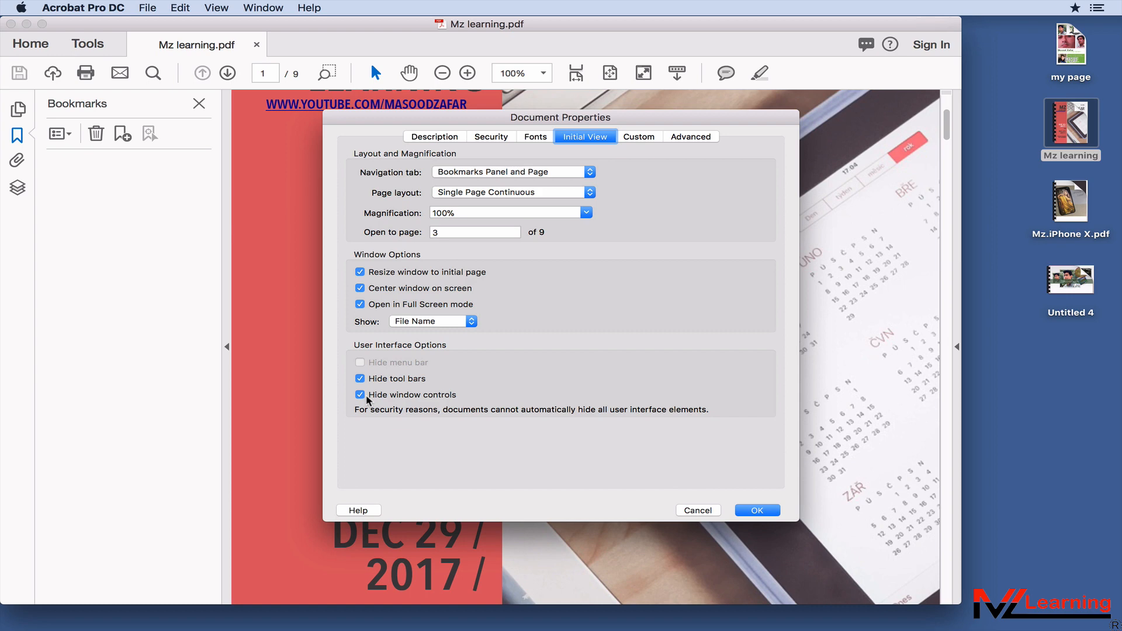
pyautogui.click(360, 395)
pyautogui.click(360, 363)
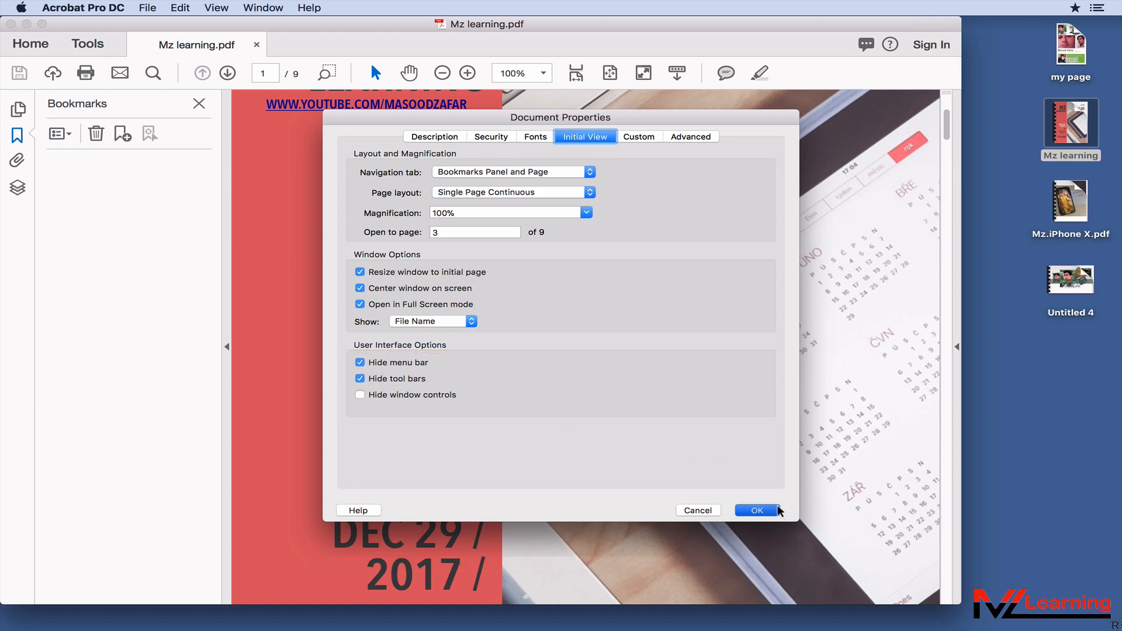
pyautogui.click(757, 511)
pyautogui.click(20, 73)
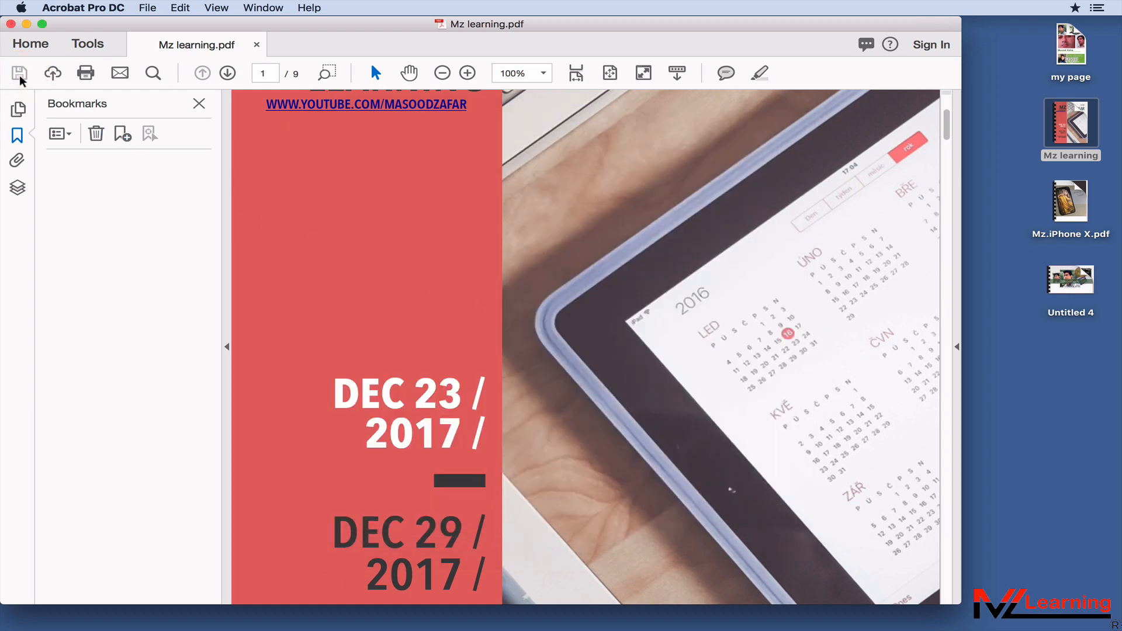
# - Close Mz learning.pdf, reopen it from the desktop, and decline automatic full screen mode
pyautogui.click(12, 24)
pyautogui.click(436, 230)
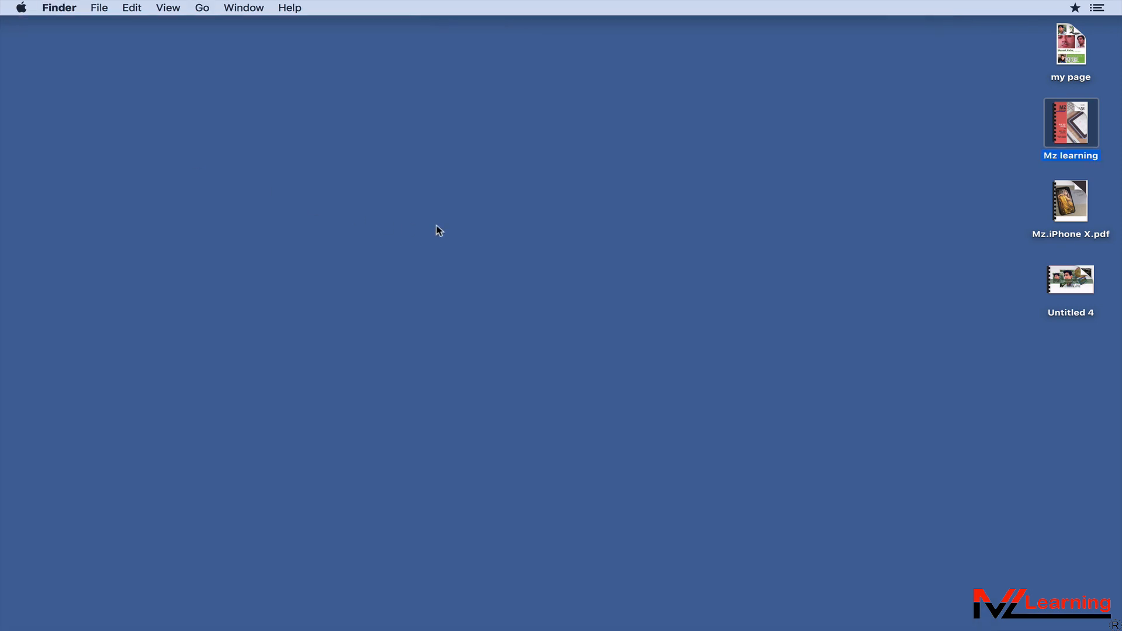
pyautogui.doubleClick(1074, 121)
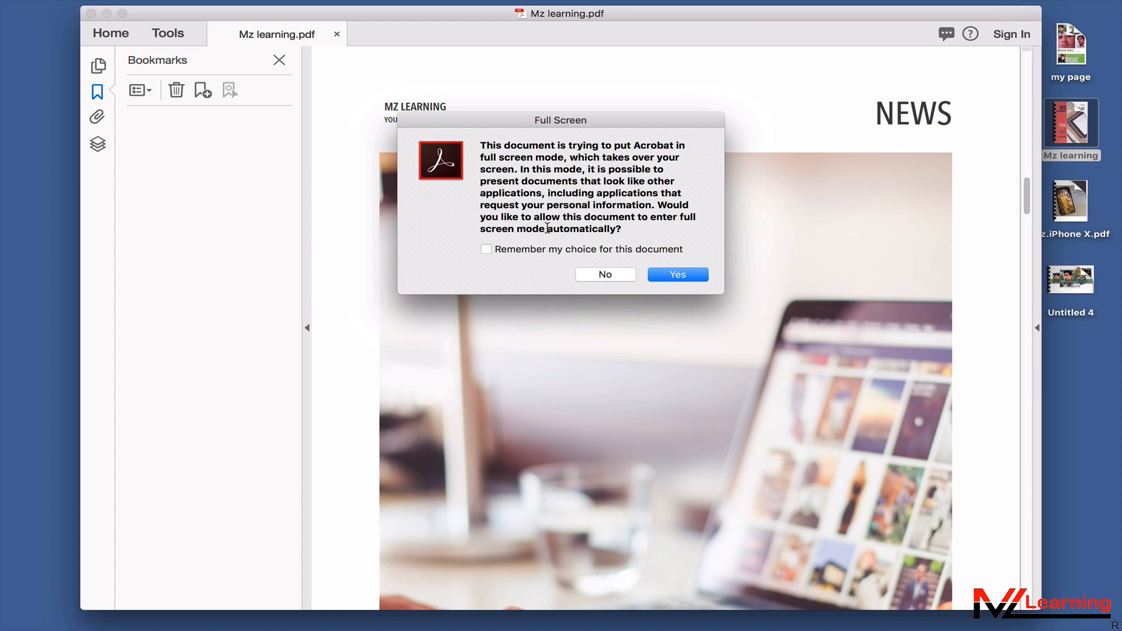
pyautogui.click(608, 274)
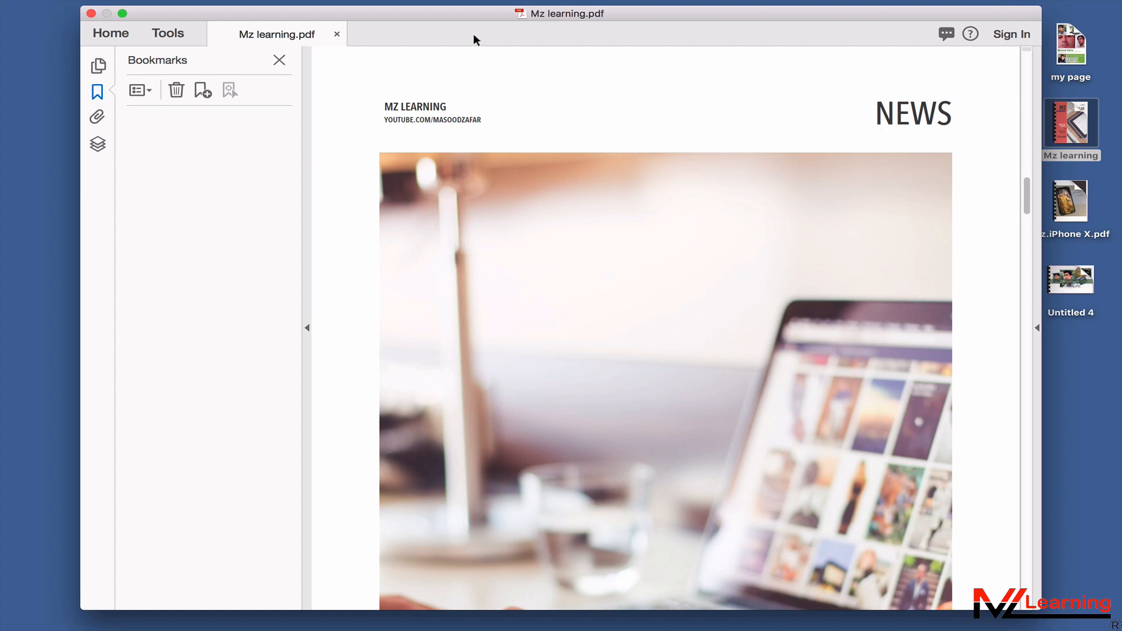